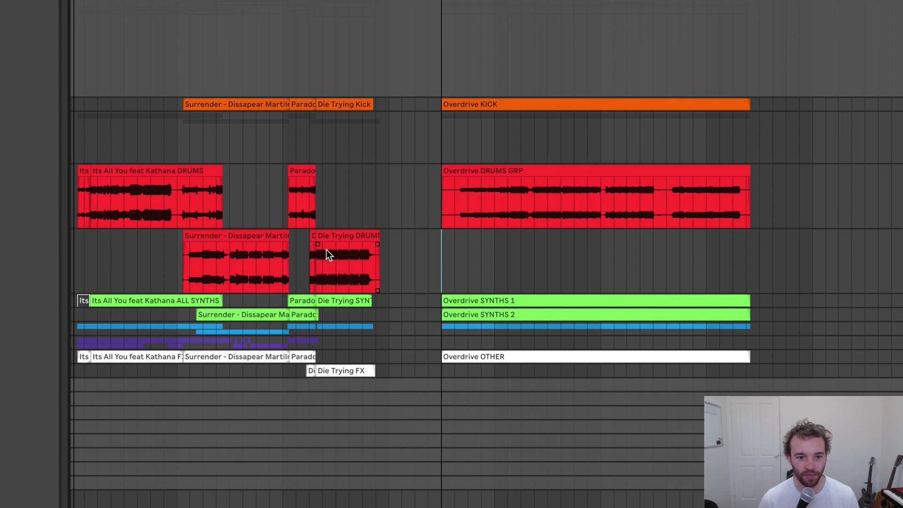
Step: Unfold the KICK, SYNTHS 1, SYNTHS 2 and BASS GRP tracks around the standalone songs further along the arrangement
mouse_move(267, 243)
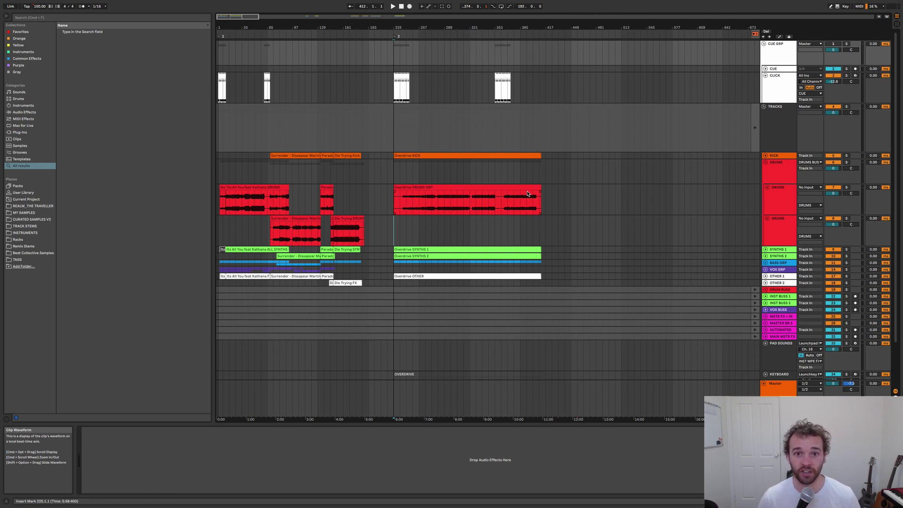
scroll(526, 196, right, 15)
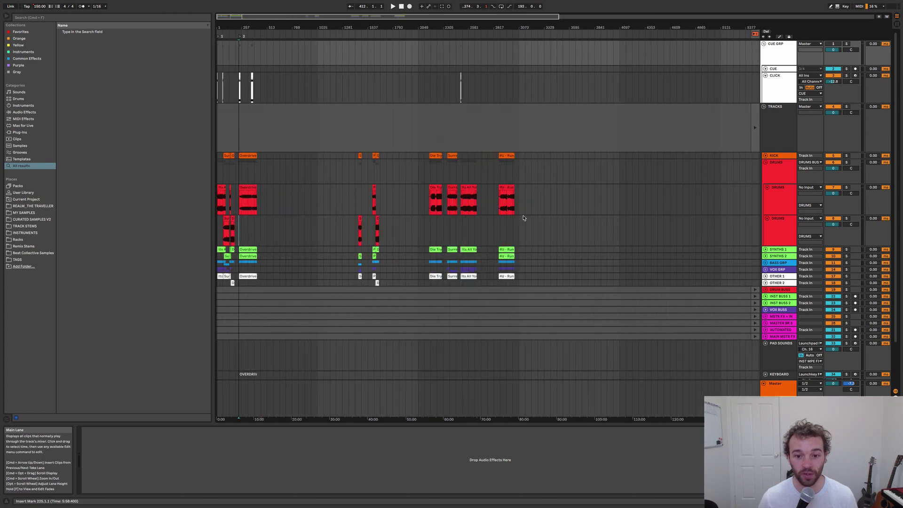
scroll(417, 221, up, 10)
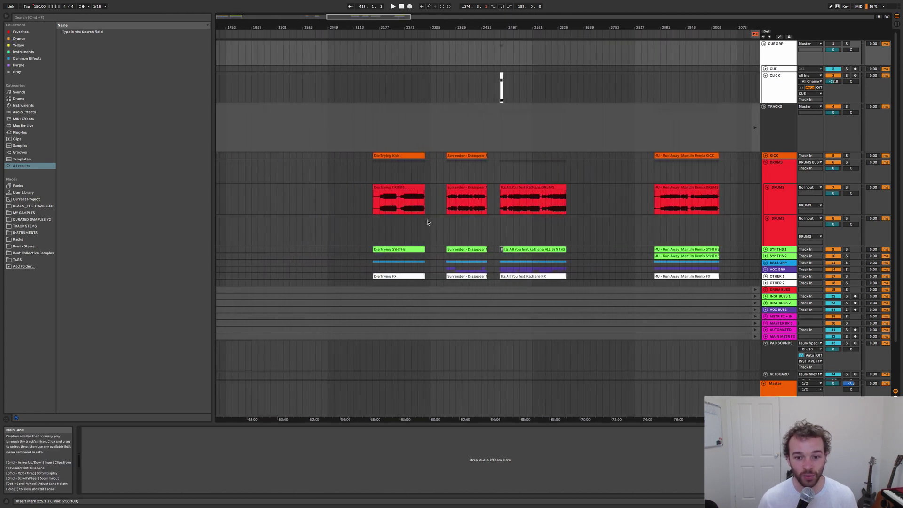
click(765, 155)
click(765, 275)
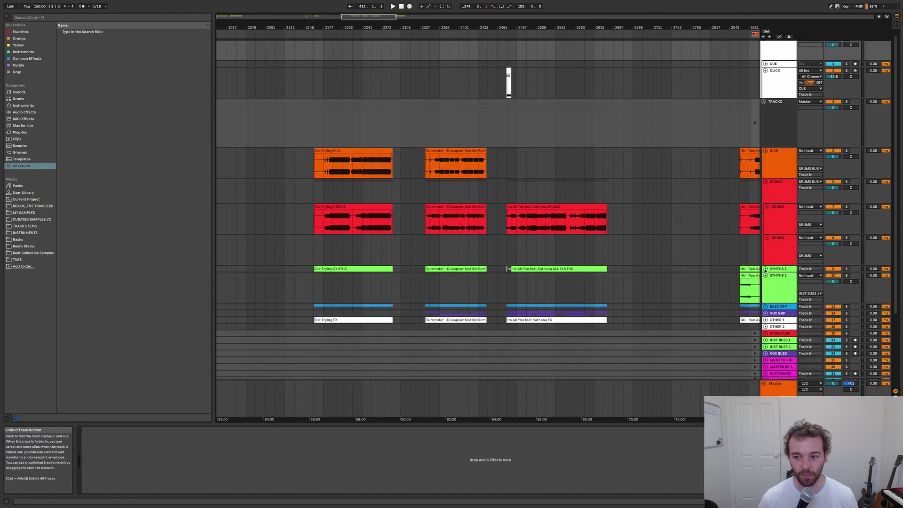
click(765, 268)
scroll(706, 292, down, 1)
click(765, 302)
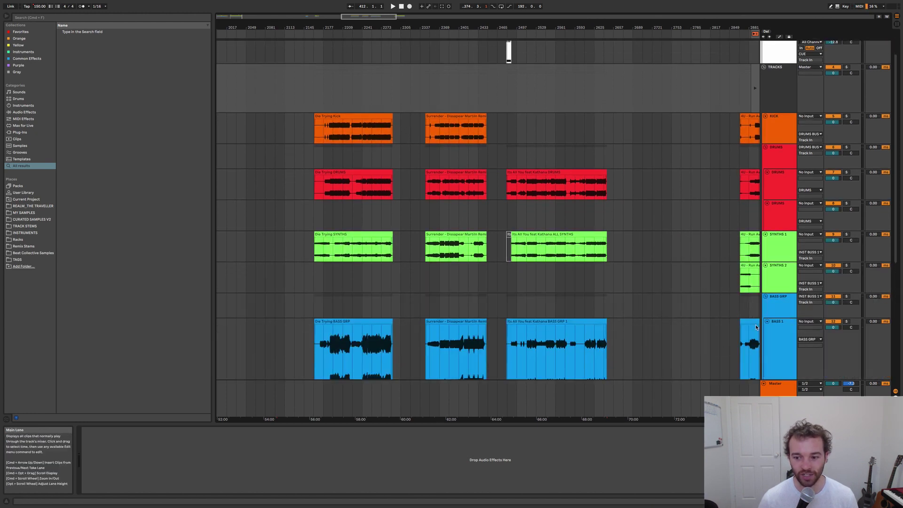
scroll(521, 283, down, 2)
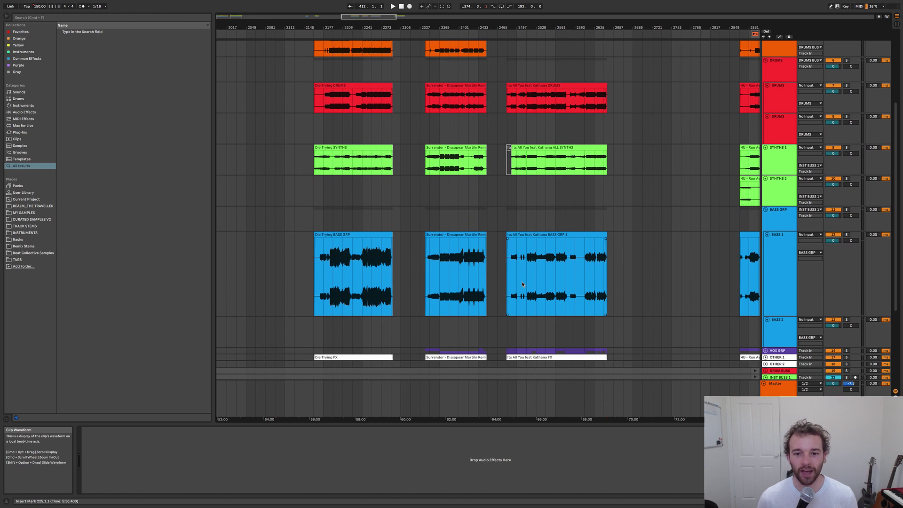
Step: Select a 64-bar time range from bar 2545 across the Its All You stems, from DRUMS down to the OTHER tracks
click(546, 357)
scroll(553, 338, down, 1)
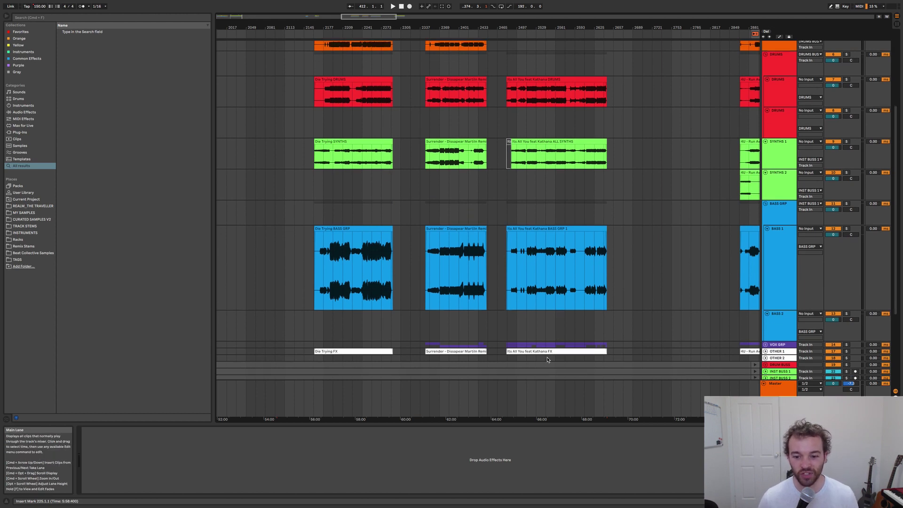
shift+click(583, 229)
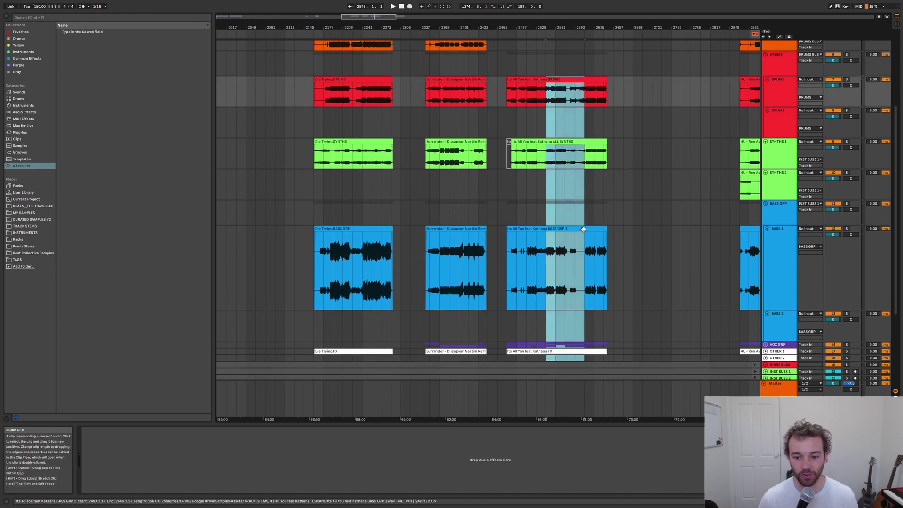
double_click(583, 229)
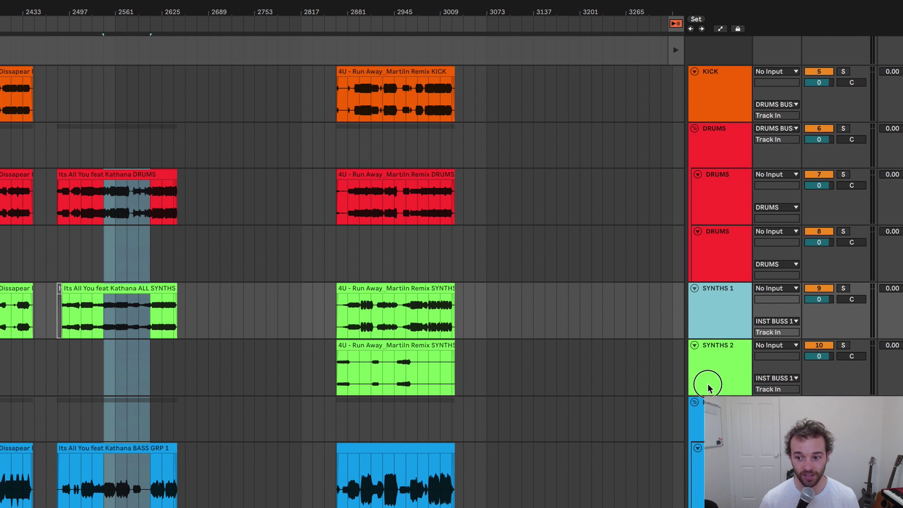
Step: Select the BASS GRP track, then BASS 2, and unfold VOX GRP to expose its vocal tracks
click(709, 399)
scroll(716, 35, down, 2)
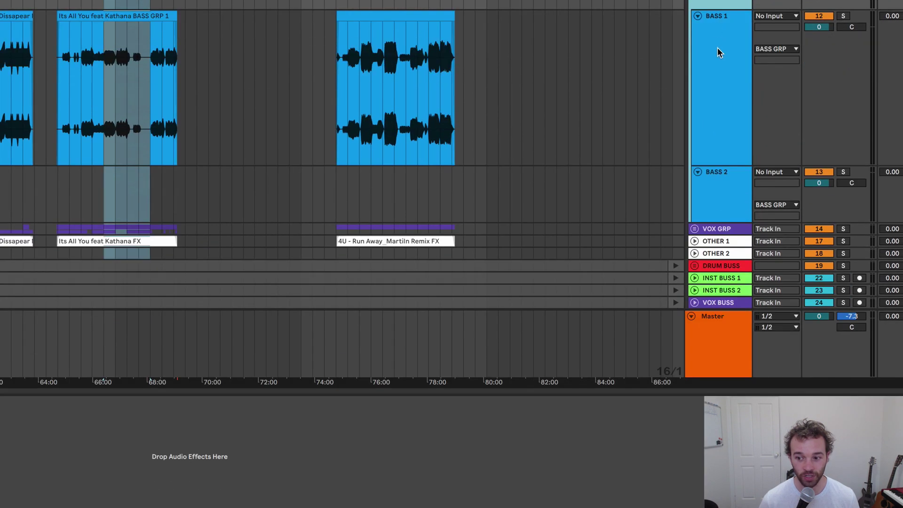
click(715, 204)
scroll(711, 202, down, 1)
click(695, 200)
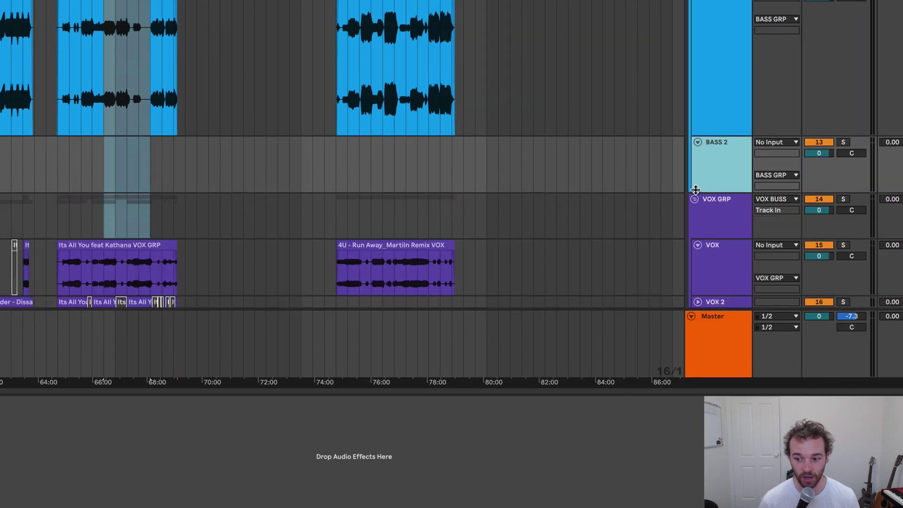
scroll(301, 2, down, 2)
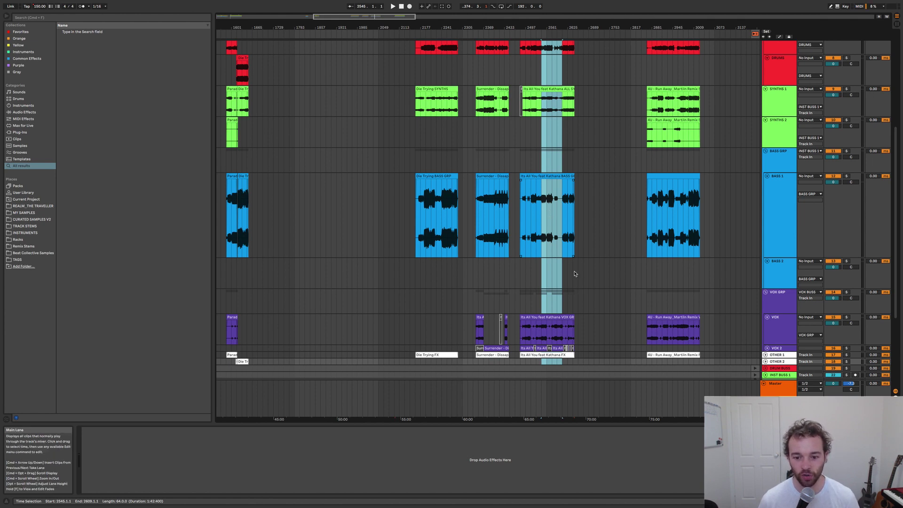
Step: Open the clip properties of the Die Trying Kick clip on the KICK track
scroll(560, 220, up, 3)
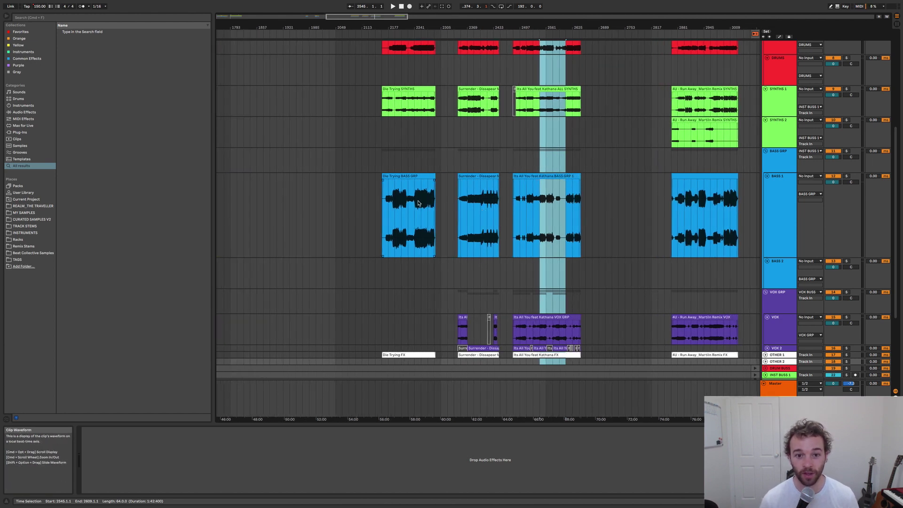
scroll(418, 204, up, 5)
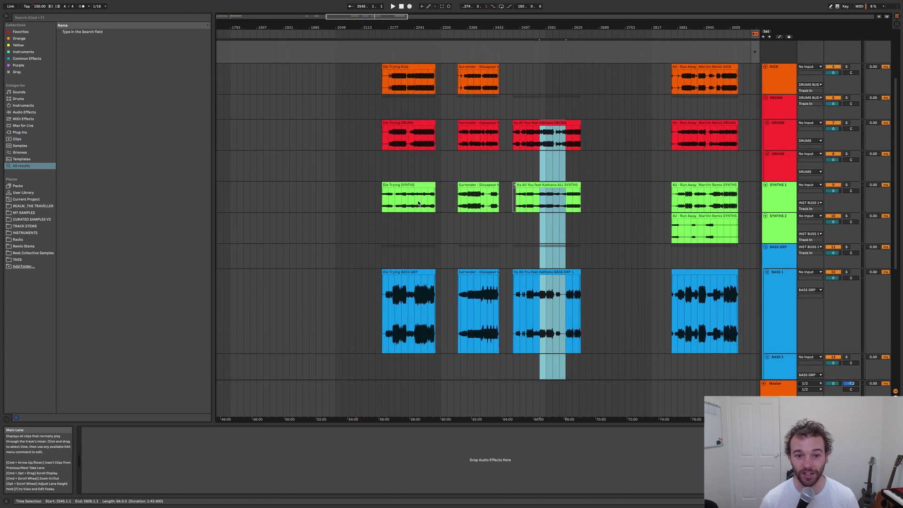
click(408, 78)
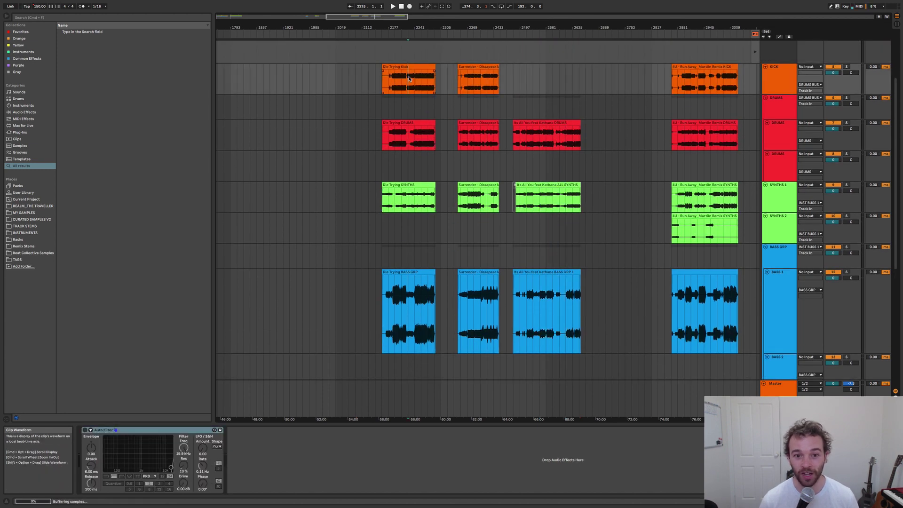
scroll(408, 79, up, 3)
click(421, 79)
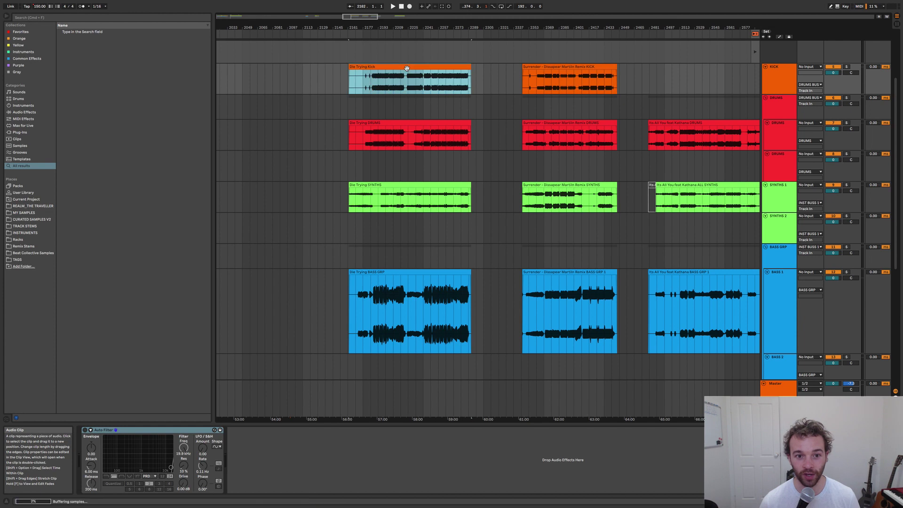
click(424, 64)
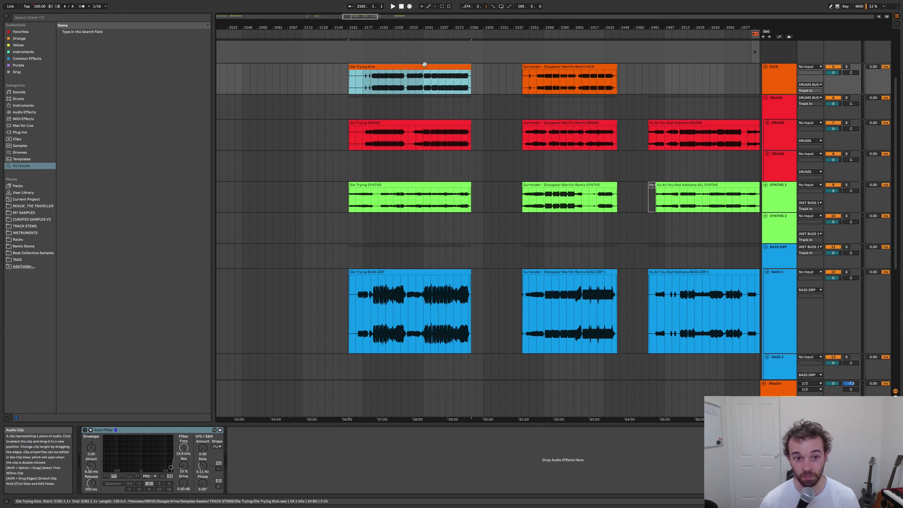
double_click(424, 65)
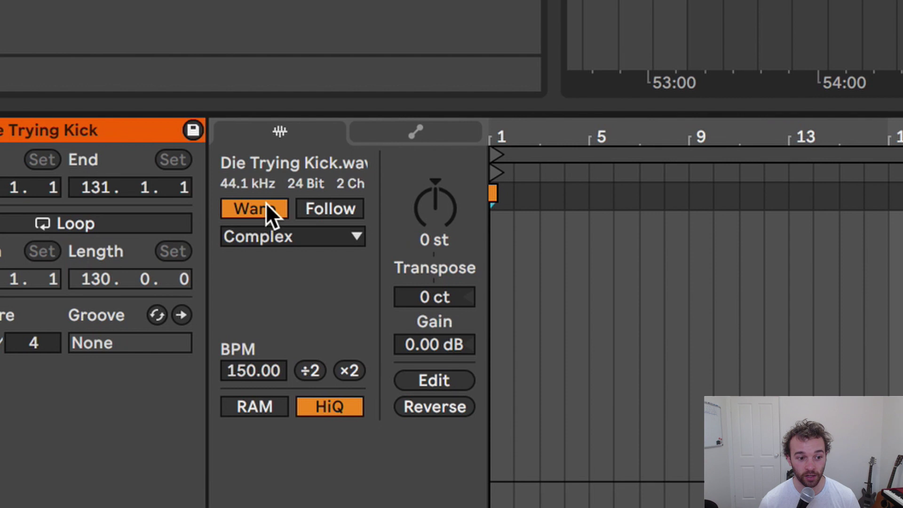
Step: Switch Warp off and back on for the Die Trying Kick clip, and return to the track's device view
click(152, 258)
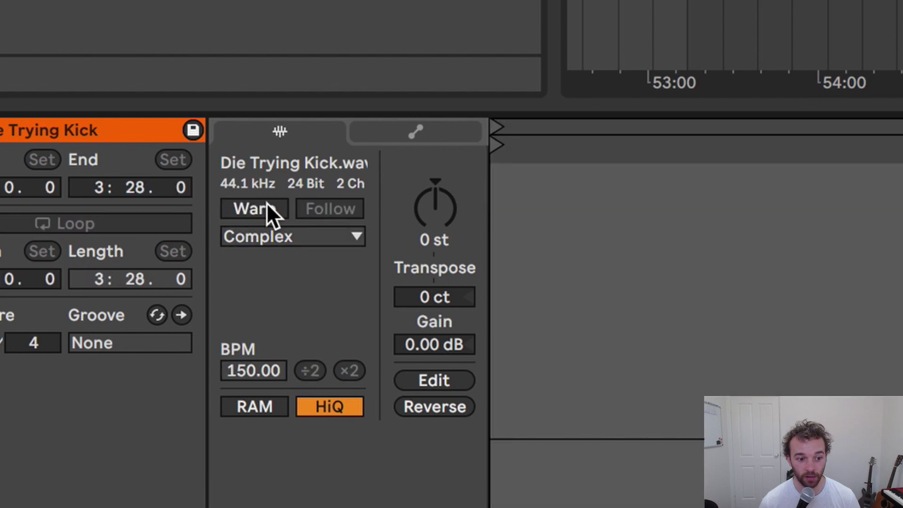
click(266, 208)
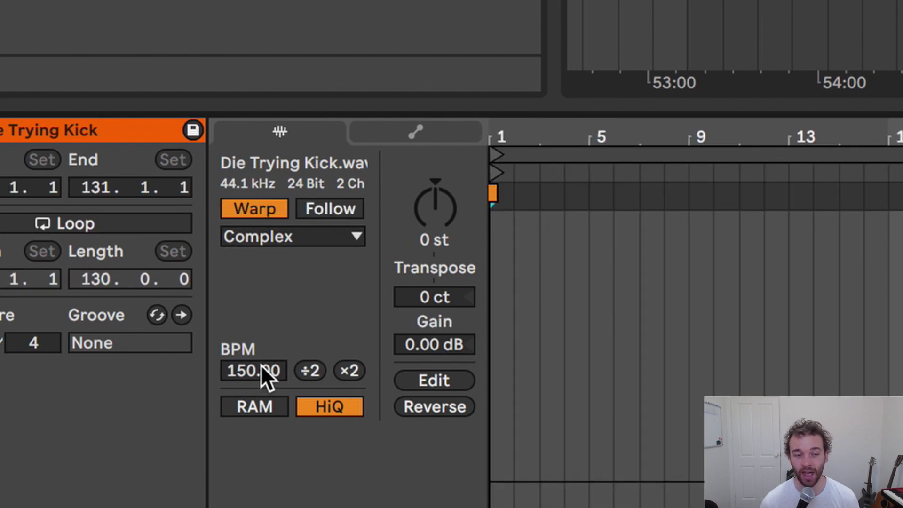
key(shift+Tab)
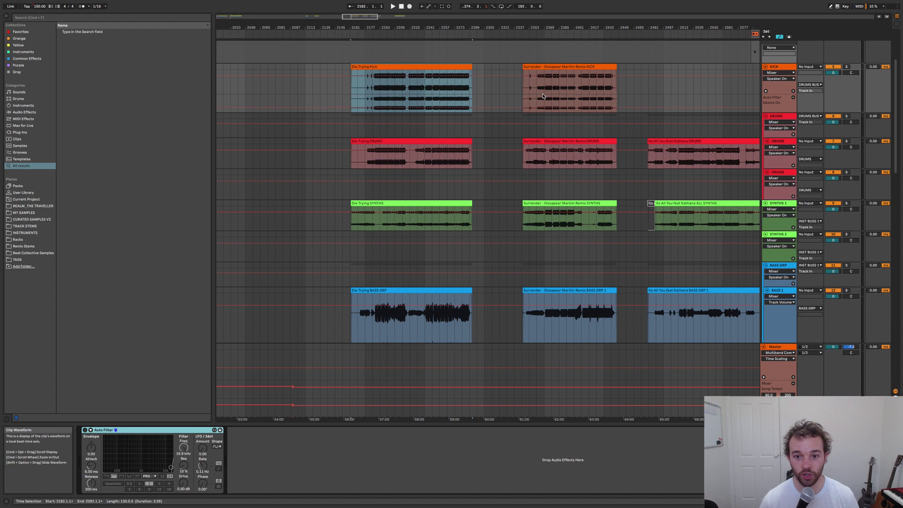
Step: Highlight the overlapping drum and kick passages in the Its All You to Surrender transition, between about bars 61 and 93
scroll(542, 96, down, 5)
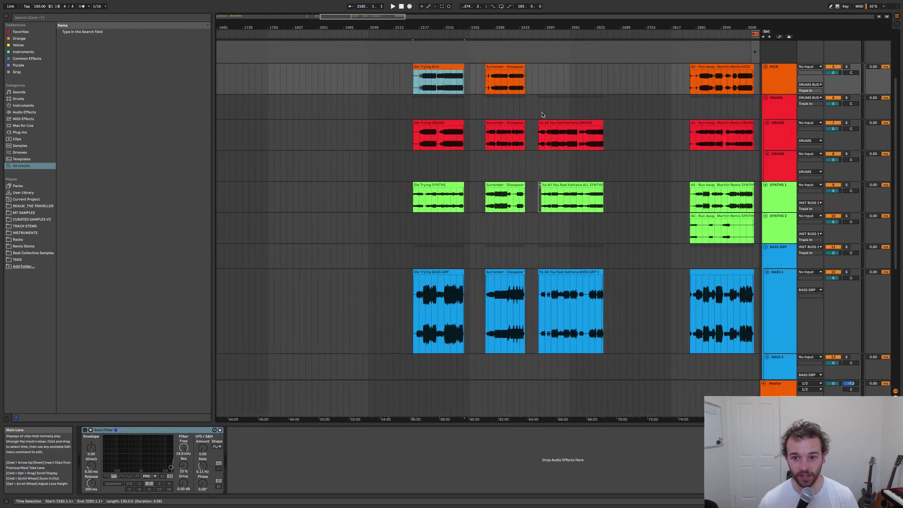
scroll(543, 114, right, 5)
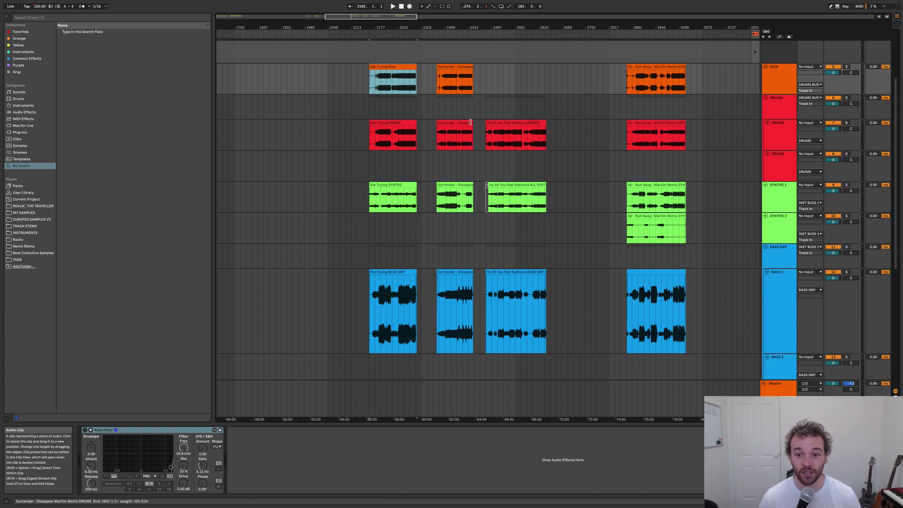
scroll(394, 114, left, 20)
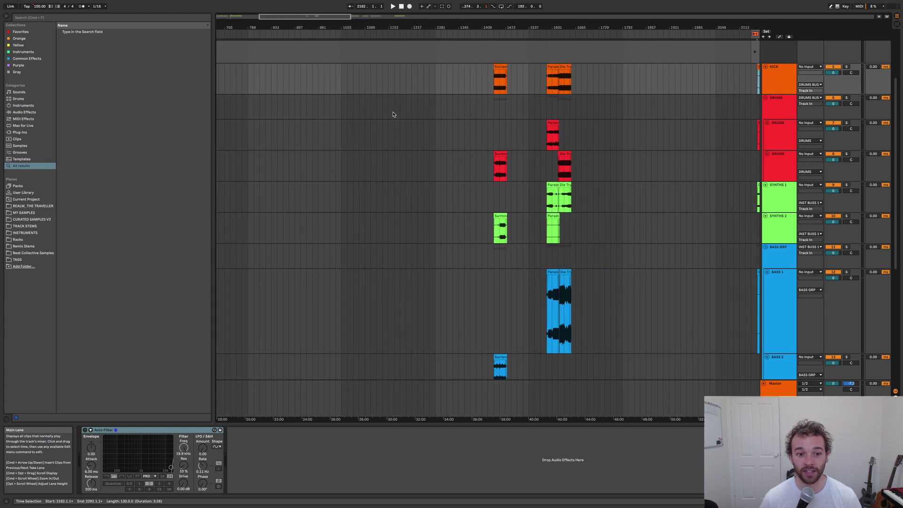
scroll(393, 114, left, 6)
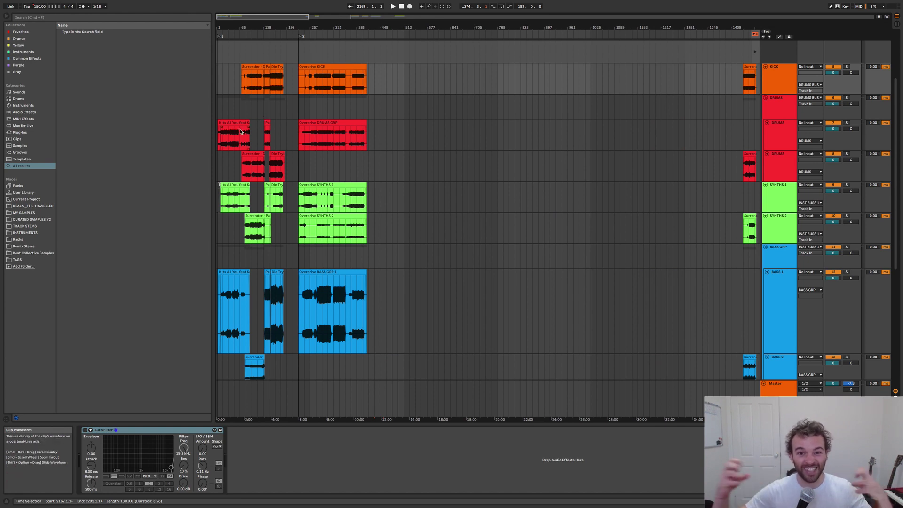
scroll(241, 131, up, 5)
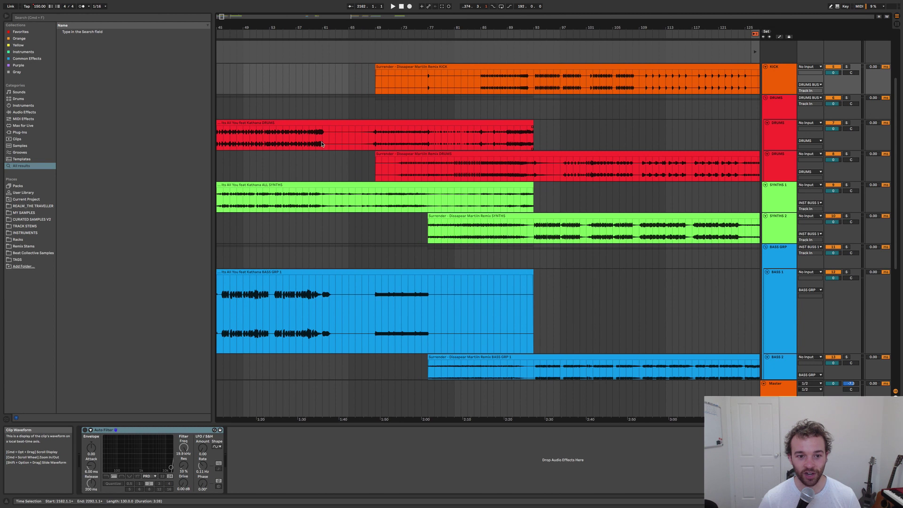
drag(321, 144, 538, 131)
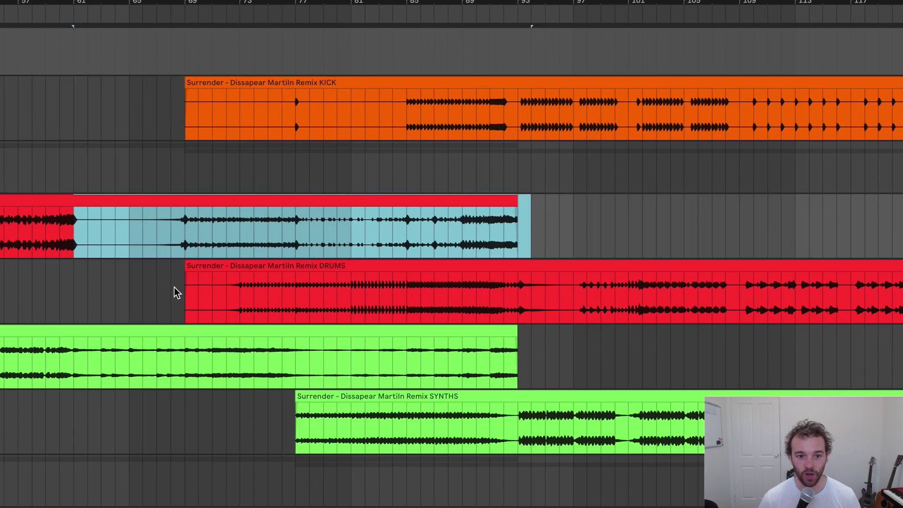
drag(193, 301, 518, 292)
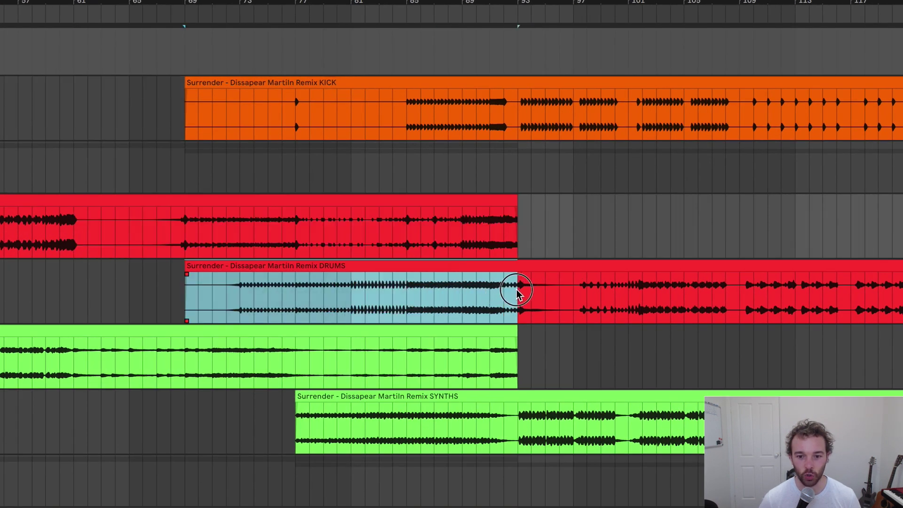
drag(188, 125, 337, 126)
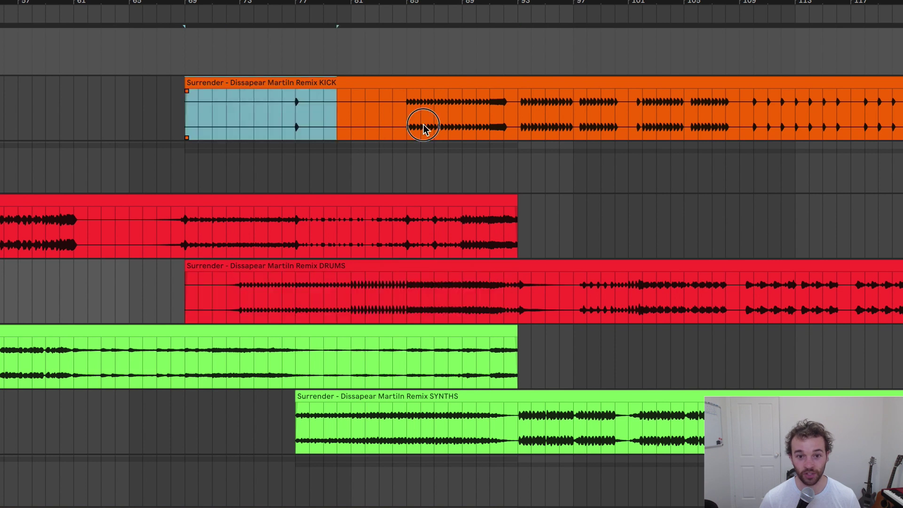
drag(423, 126, 504, 110)
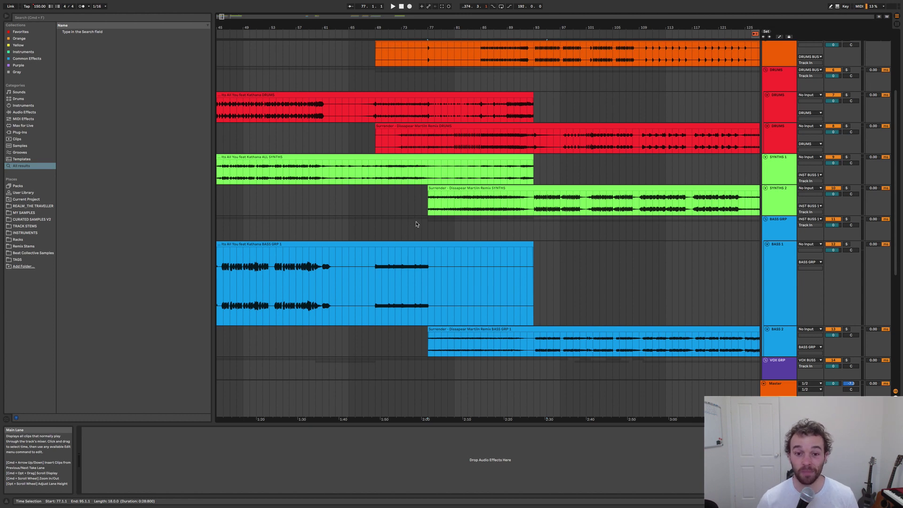
Step: Mark the build-up passage from about bar 85 to bar 87 in the transition and undo the last two changes
scroll(510, 170, up, 3)
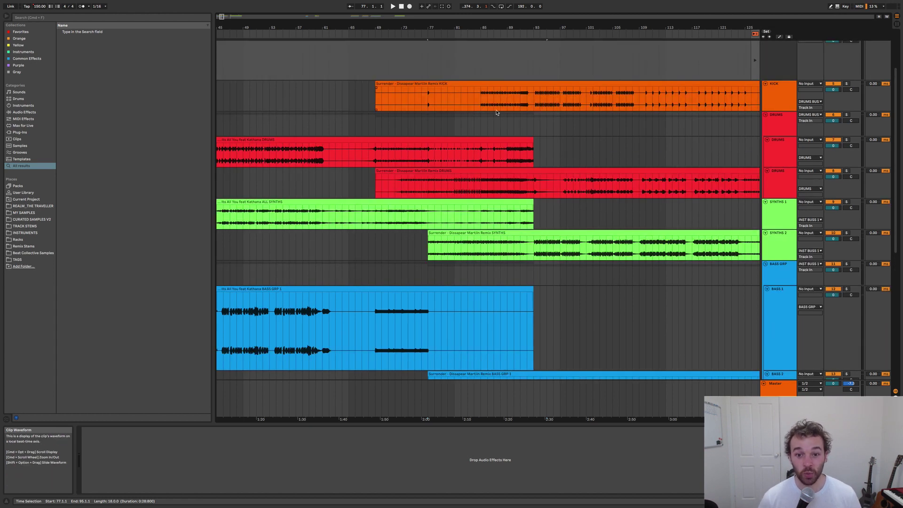
scroll(495, 113, up, 5)
drag(469, 162, 541, 164)
key(super+z)
key(super+z)
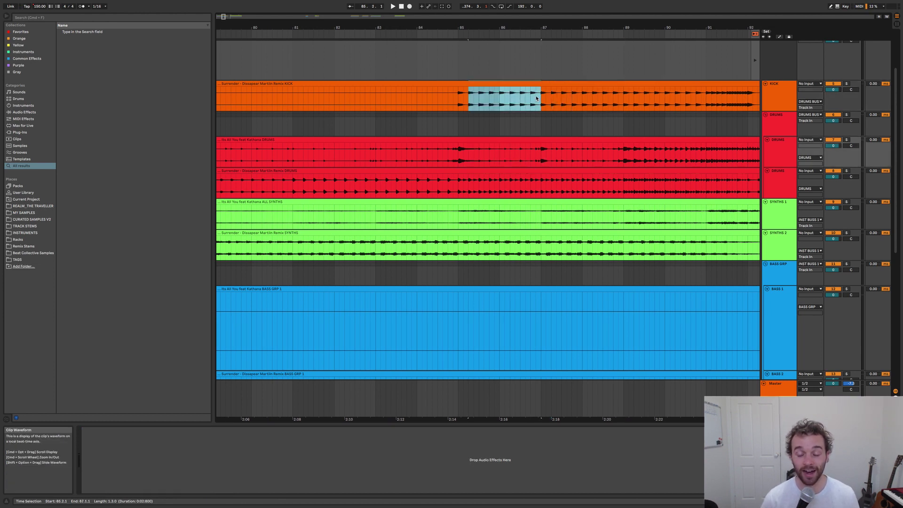
Step: Place the insert marker at bar 83 in the Surrender kick clip
key(minus)
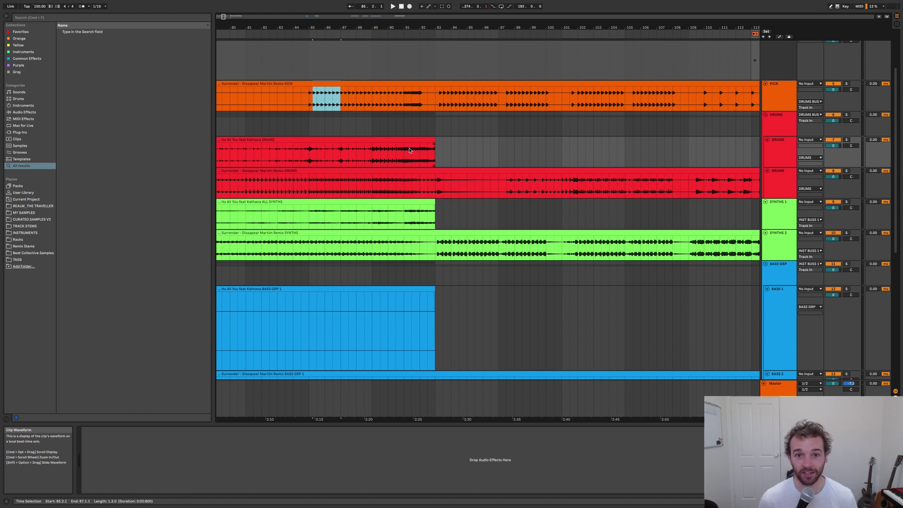
key(minus)
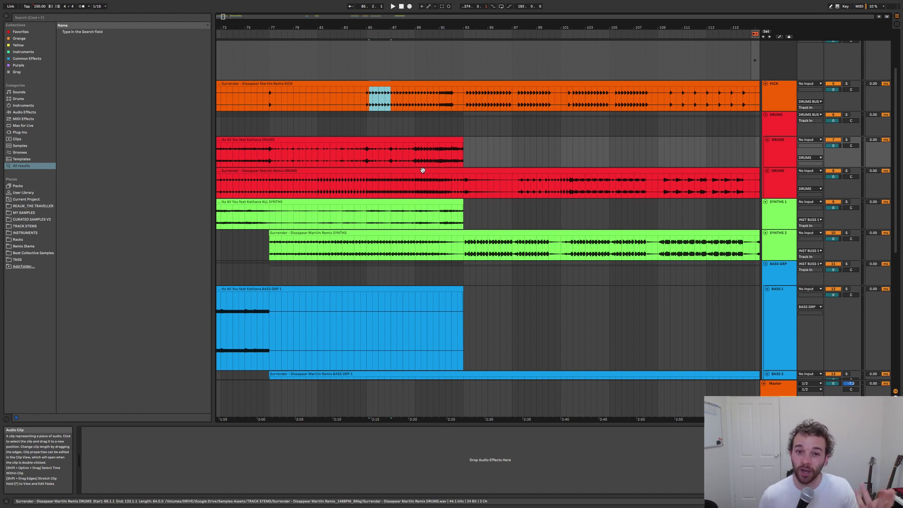
scroll(423, 170, up, 3)
click(451, 145)
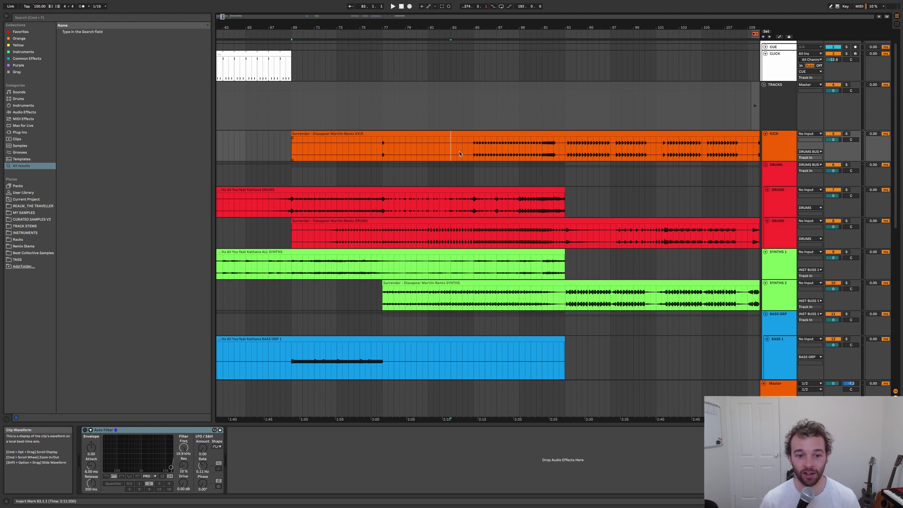
Step: Select the Surrender kick clip, open its clip view and examine its warp settings and waveform
scroll(460, 154, left, 3)
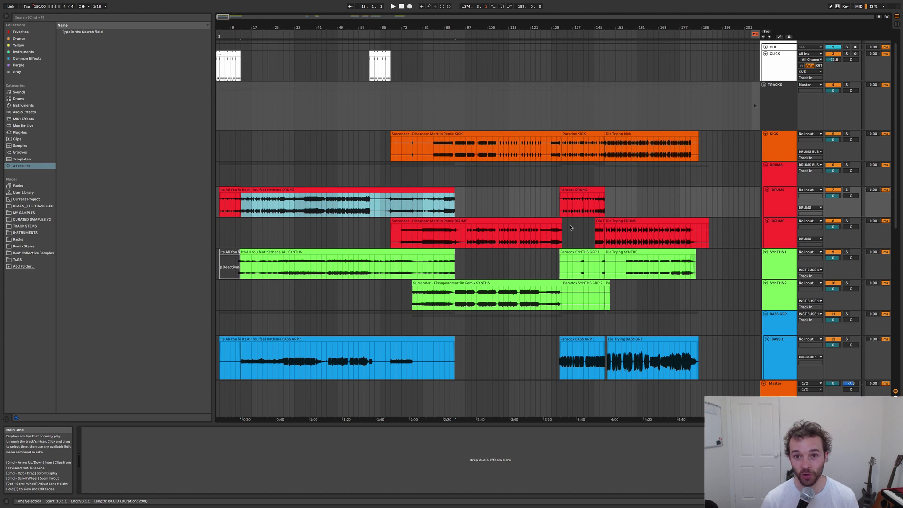
scroll(423, 248, up, 5)
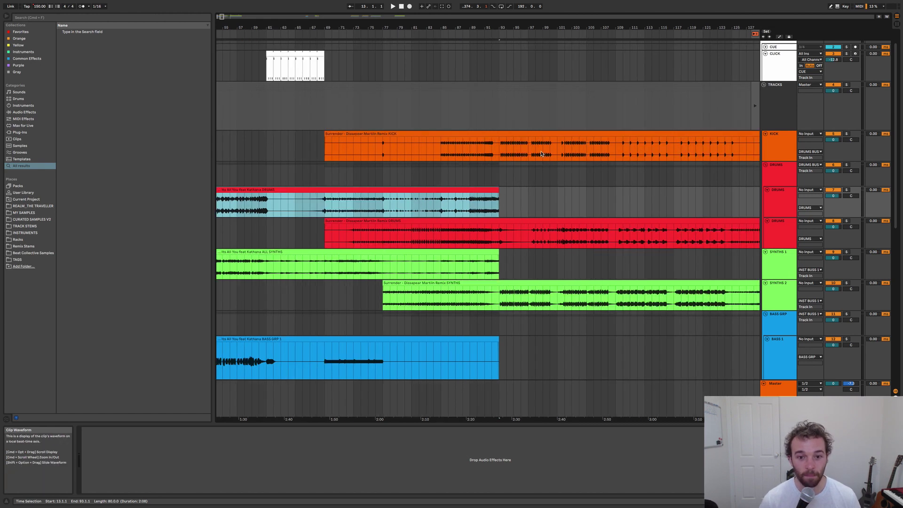
scroll(477, 133, right, 2)
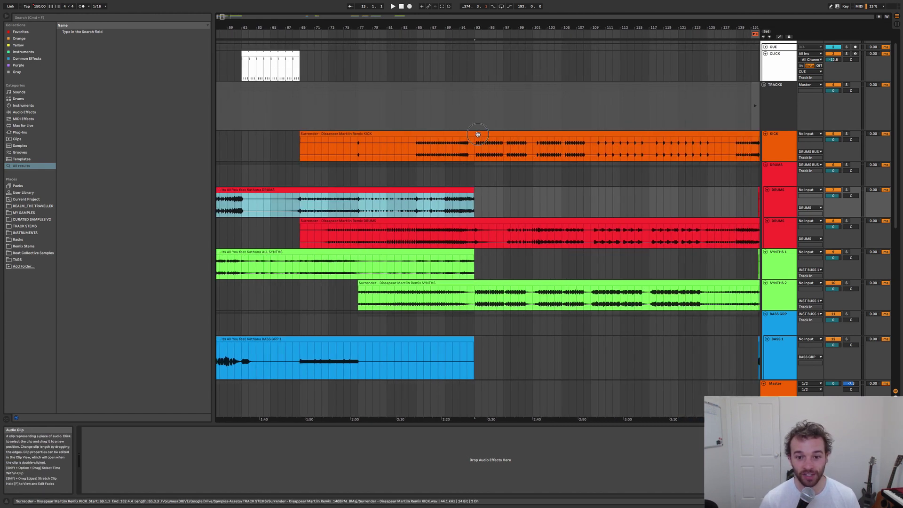
click(477, 134)
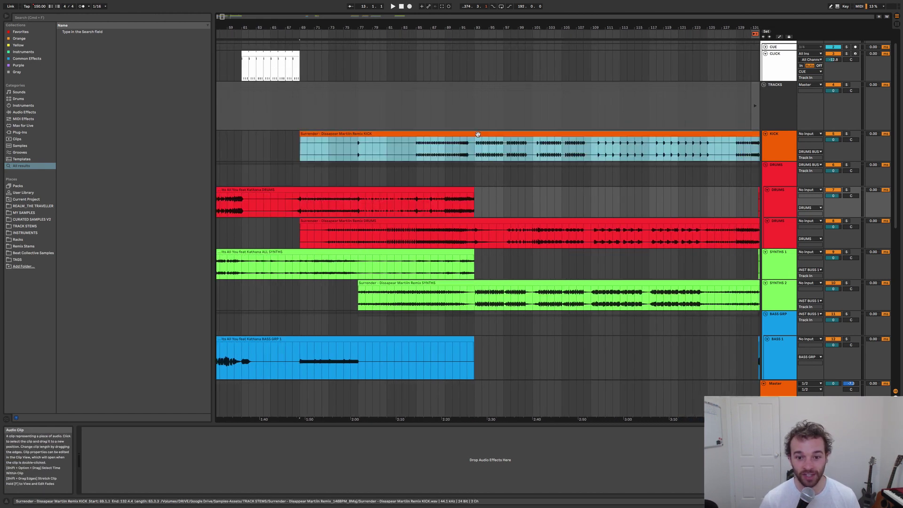
double_click(503, 133)
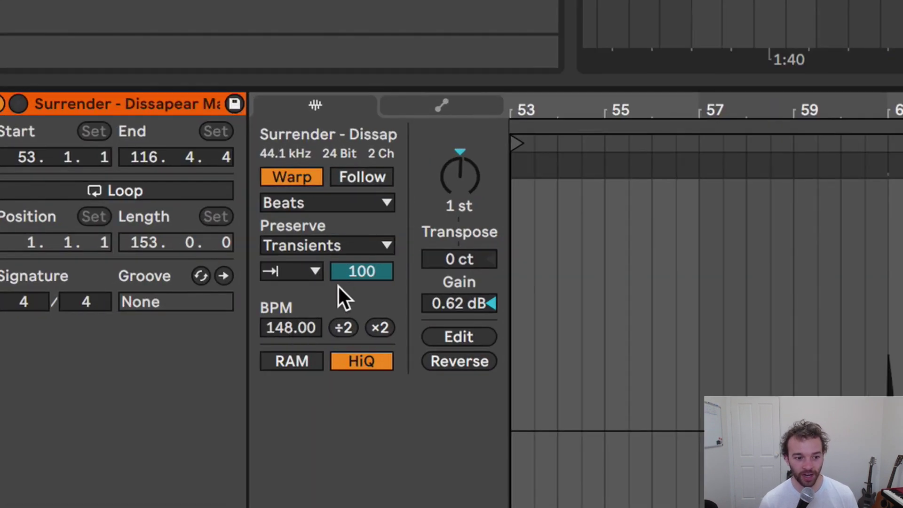
click(360, 179)
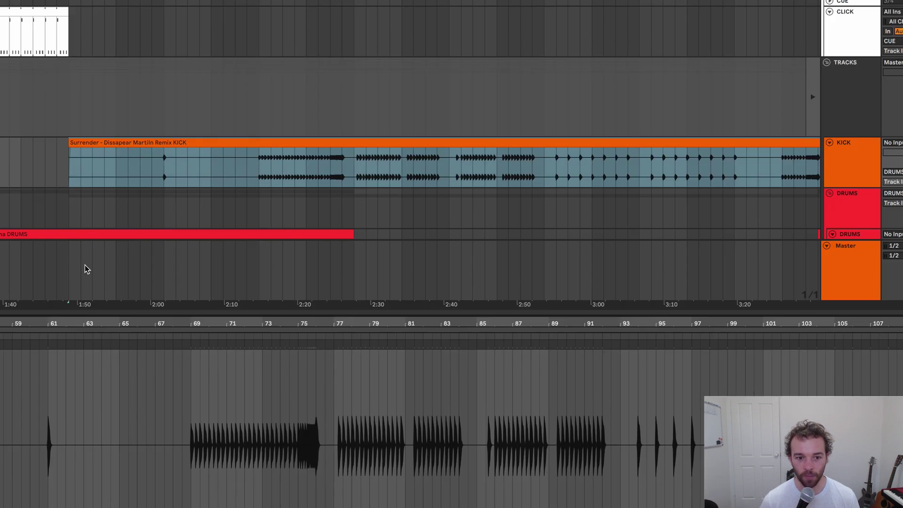
scroll(85, 264, down, 3)
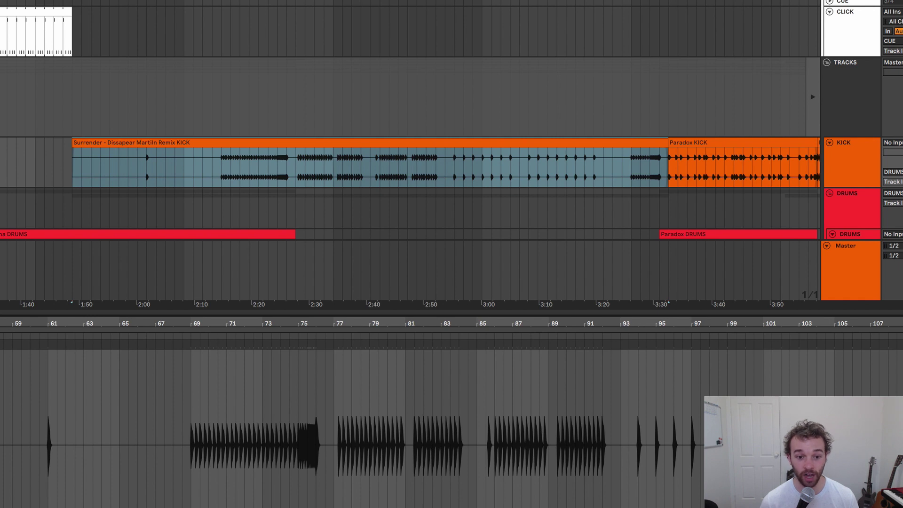
Step: Show automation, remove the Song Tempo breakpoint at the start of the Surrender kick clip, and undo the removal
key(a)
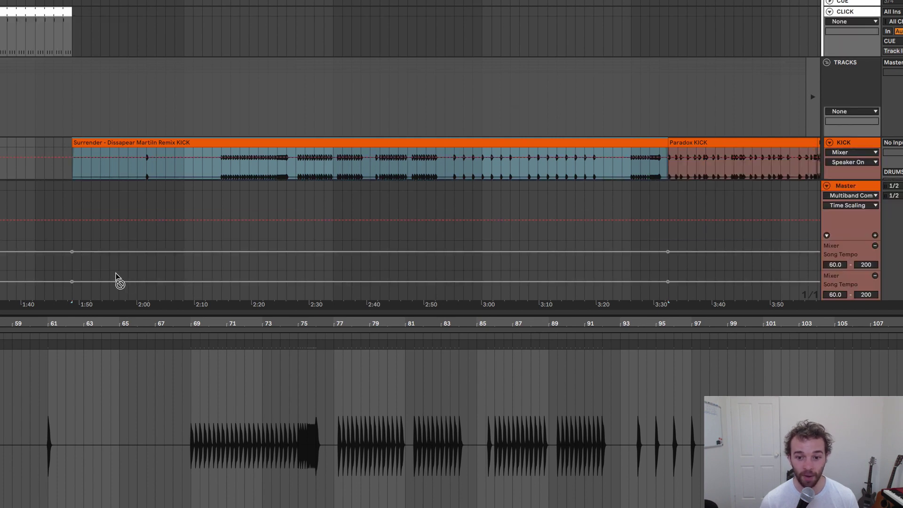
click(76, 276)
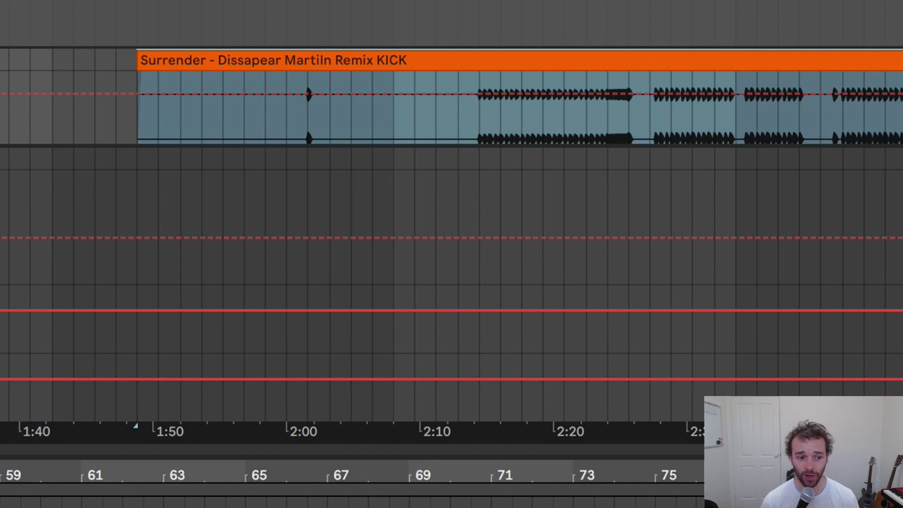
key(ctrl+z)
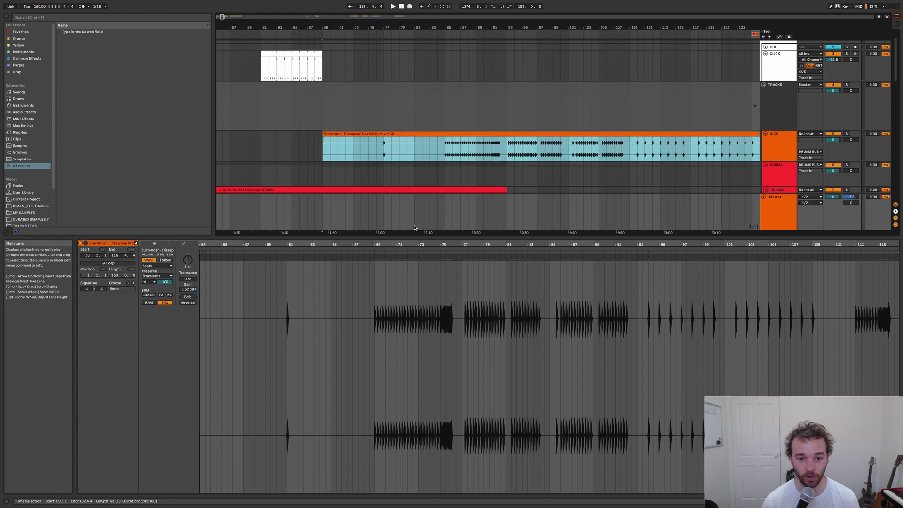
Step: Select the time range from bar 3 to bar 201 across the KICK through BASS 1 tracks
scroll(459, 191, down, 10)
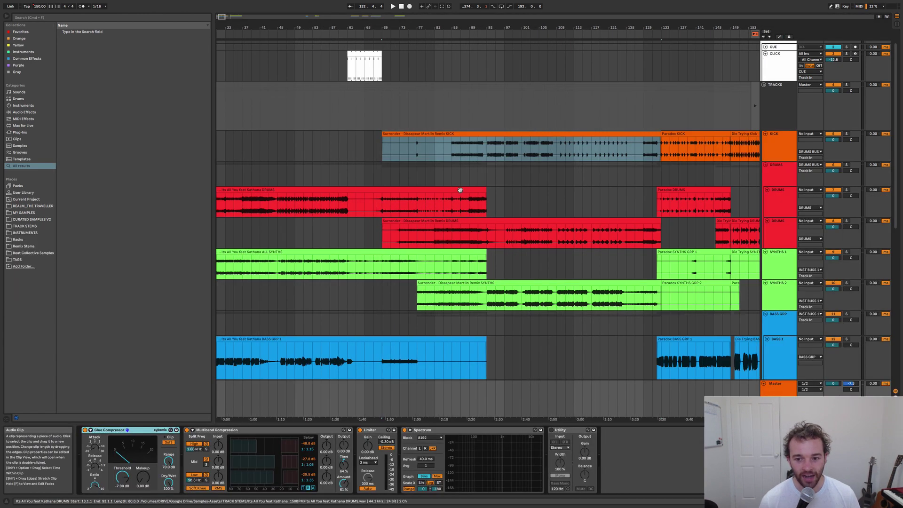
drag(225, 159, 596, 371)
scroll(485, 281, down, 6)
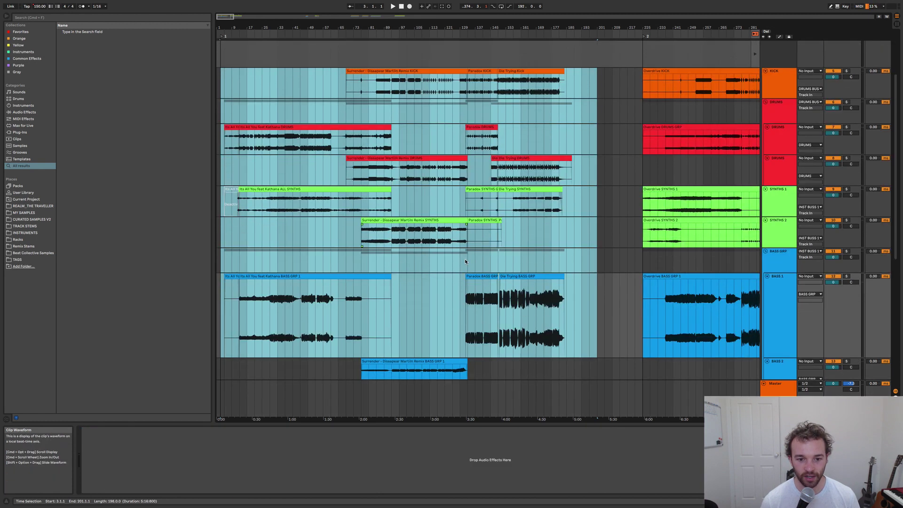
scroll(490, 211, down, 2)
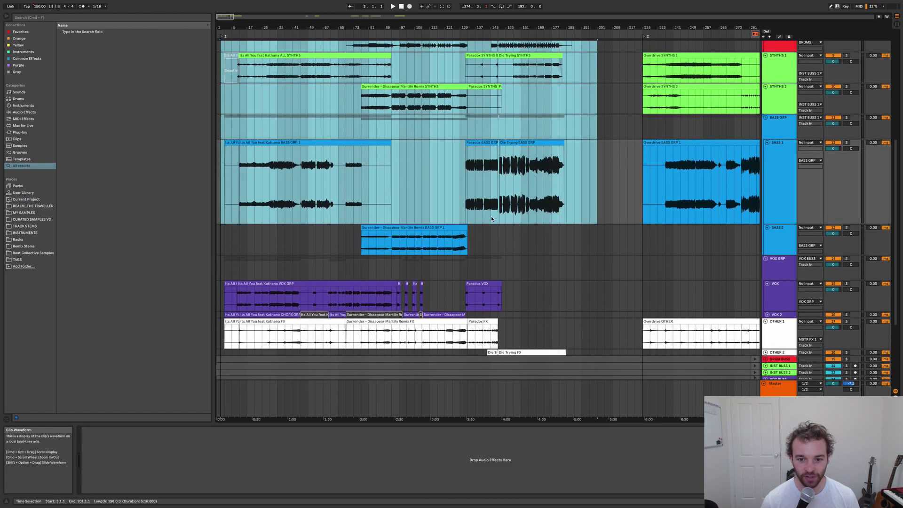
Step: Highlight the first short Its All You vocal chop on the VOX track, from bar 96 to about bar 98
scroll(491, 216, up, 8)
scroll(448, 198, left, 3)
scroll(449, 197, down, 3)
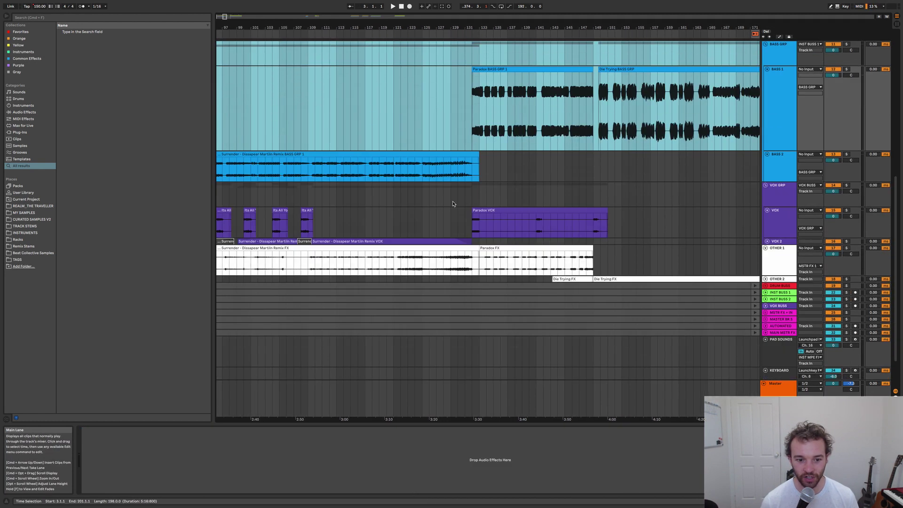
scroll(423, 212, left, 6)
scroll(384, 226, up, 5)
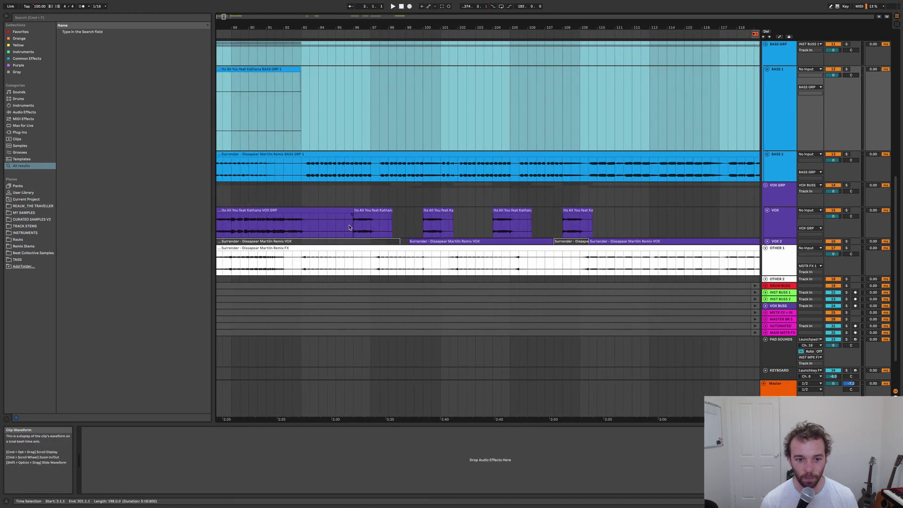
drag(353, 221, 391, 223)
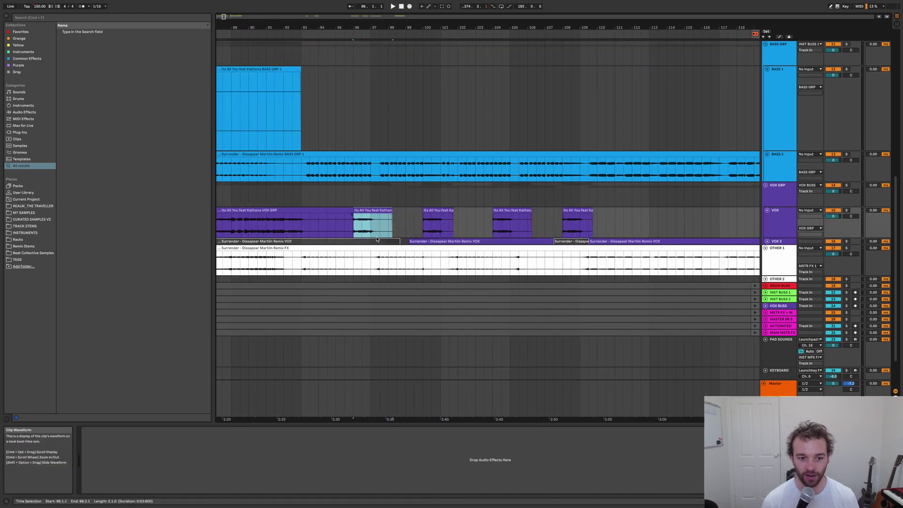
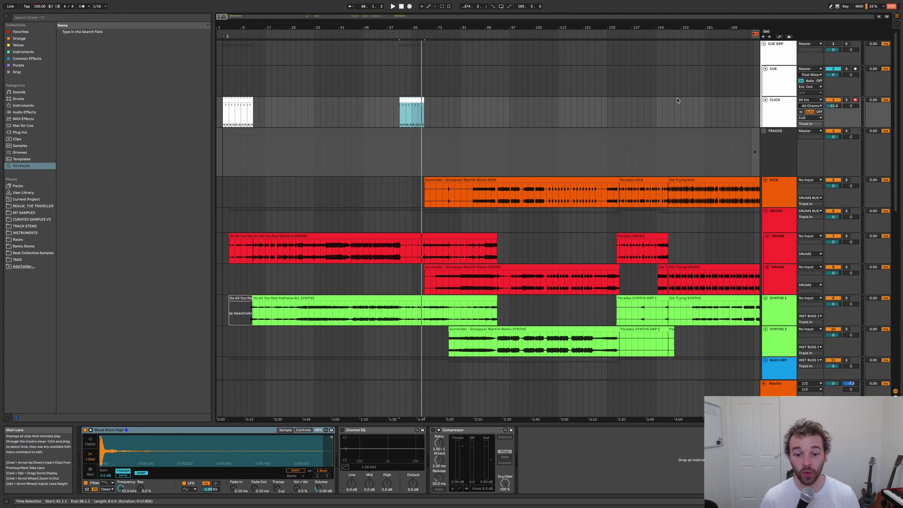
Step: Select the stem tracks from KICK through OTHER 1 and fold them all together
scroll(677, 100, down, 3)
click(779, 127)
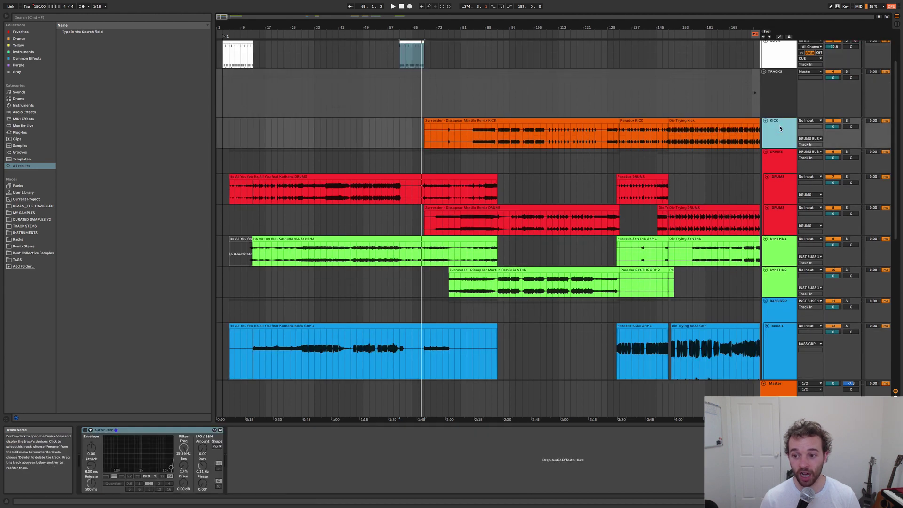
scroll(780, 128, down, 5)
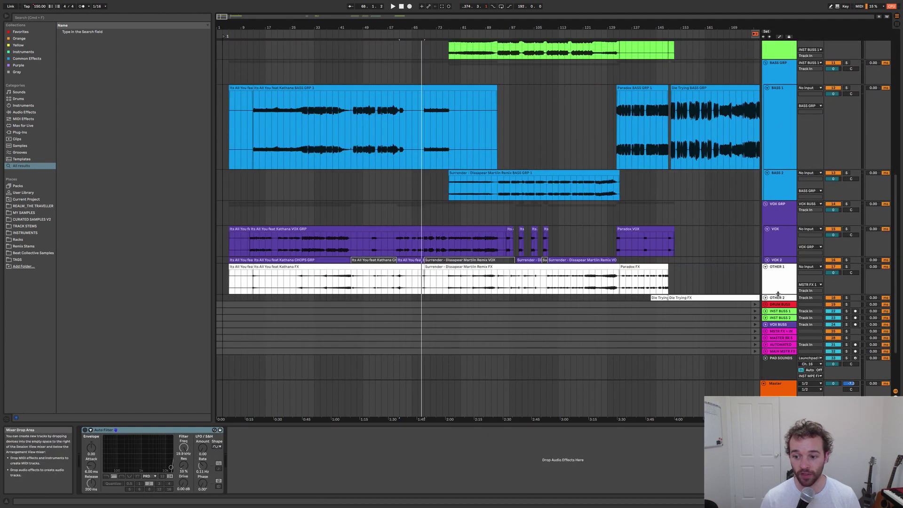
shift+click(777, 288)
click(766, 268)
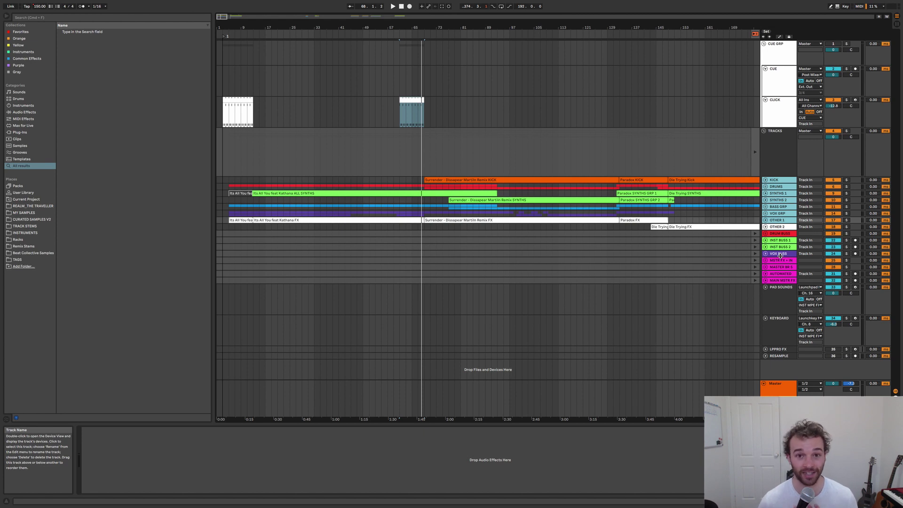
Step: Check the available MIDI input sources of the KEYBOARD track without changing the assignment
click(778, 321)
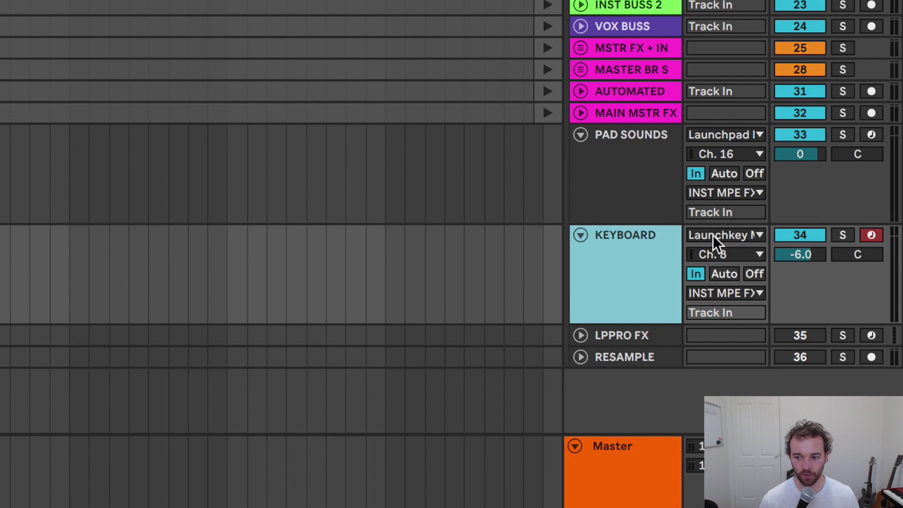
click(713, 235)
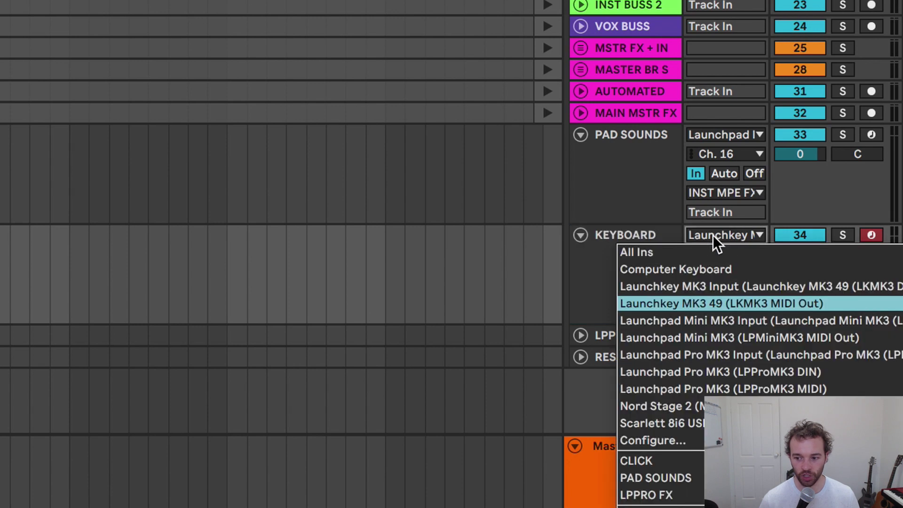
click(711, 235)
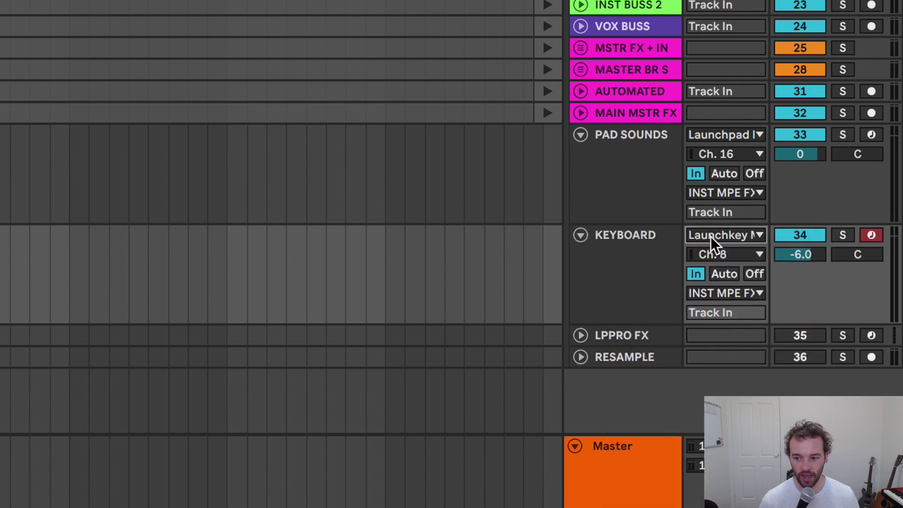
Step: Choose Launchpad Pro MK3 (LPProMK3 MIDI) as the MIDI input of the PAD SOUNDS track
click(623, 187)
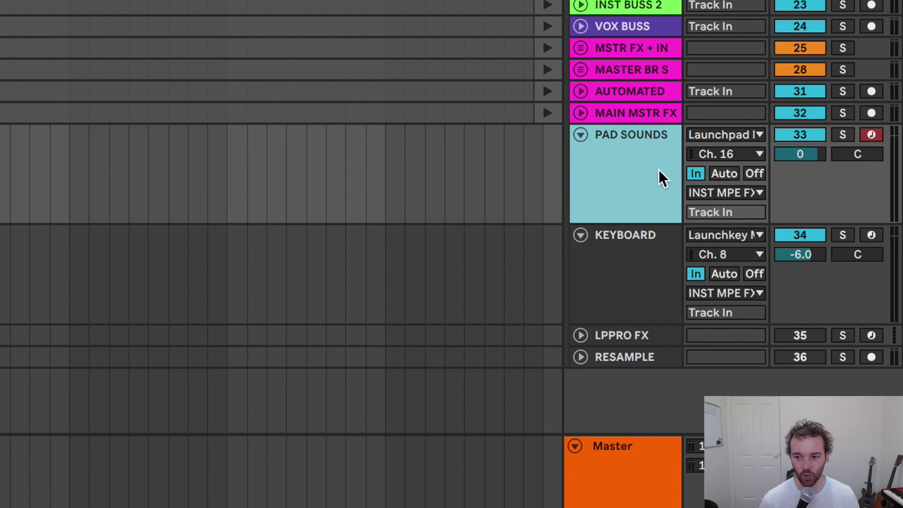
click(701, 139)
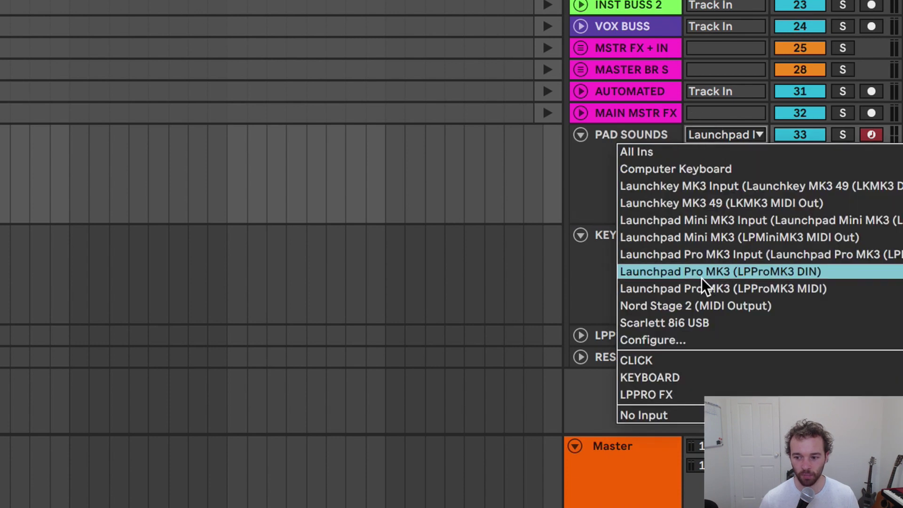
click(703, 292)
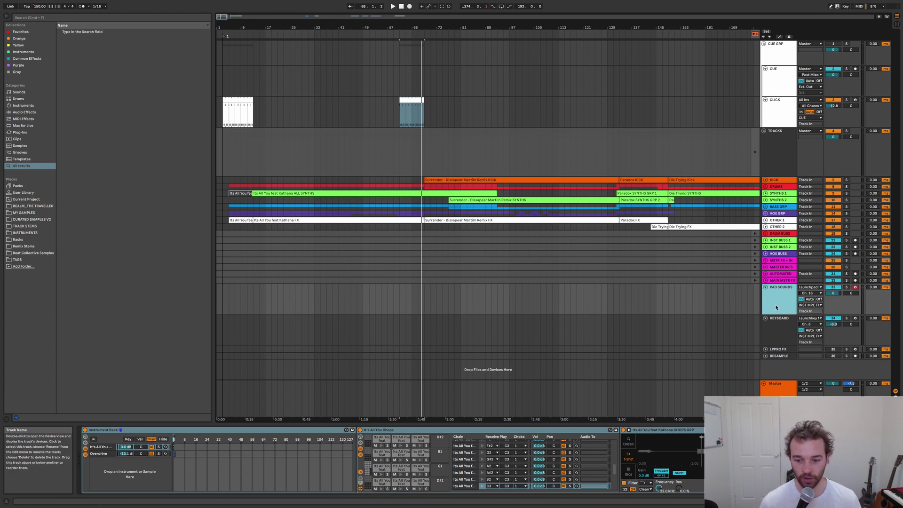
Step: Insert a new MIDI track below PAD SOUNDS and select its default Channel EQ and Compressor for removal
key(super+shift+t)
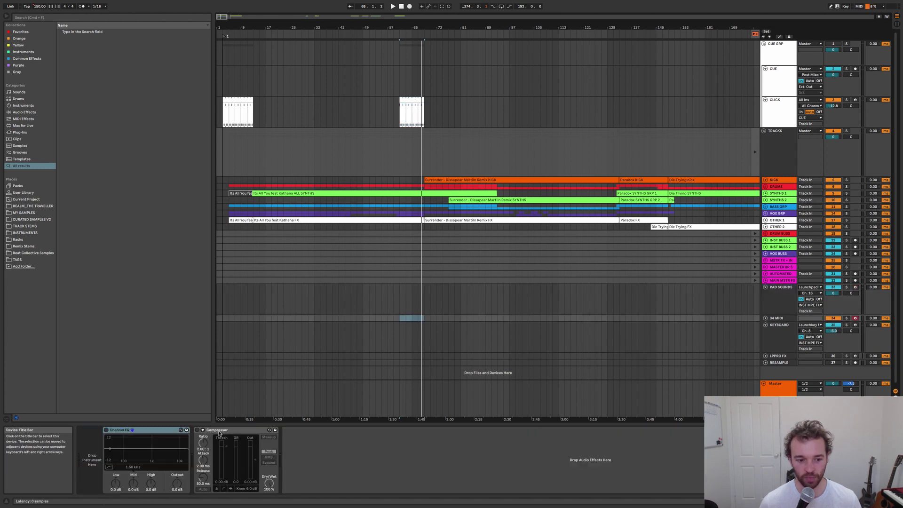
click(151, 428)
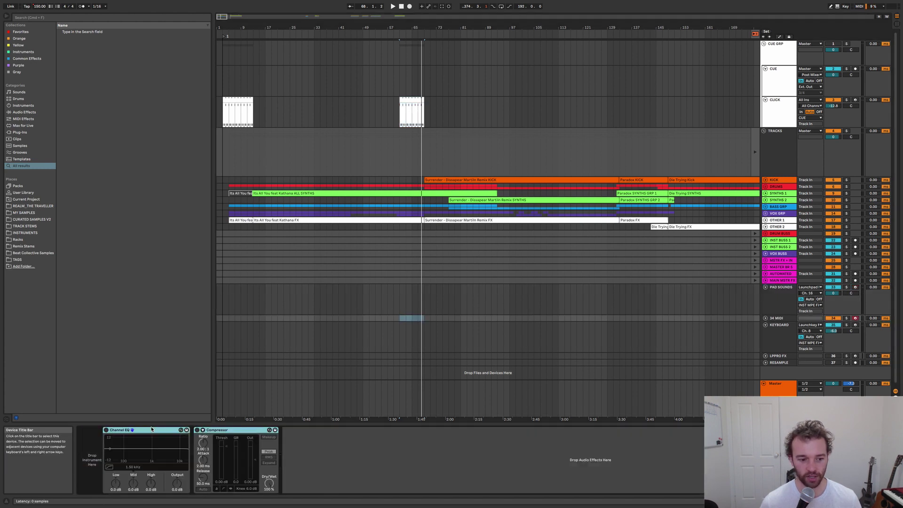
Step: Copy the It's All You Chops drum rack from PAD SOUNDS onto the new MIDI track
click(764, 314)
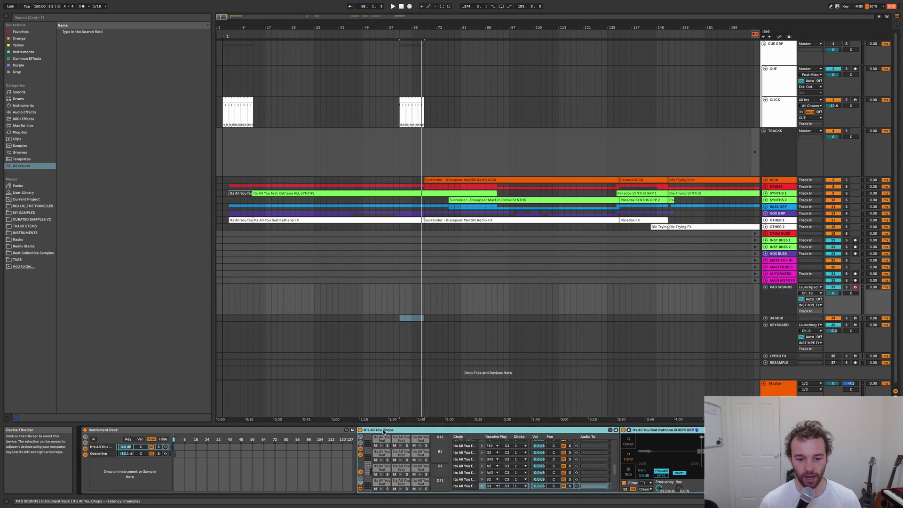
key(Down)
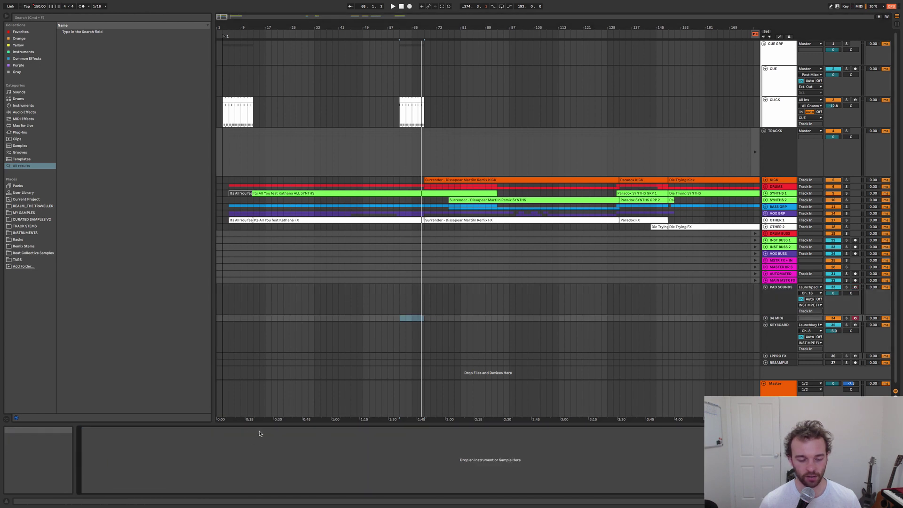
key(Up)
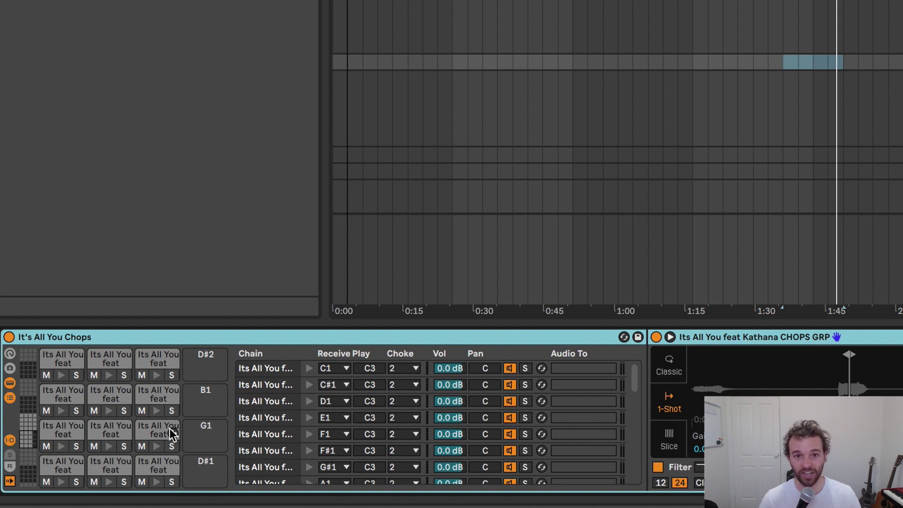
Step: Group the It's All You Chops rack into an Instrument Rack and display its chain list and chain selector
right_click(90, 338)
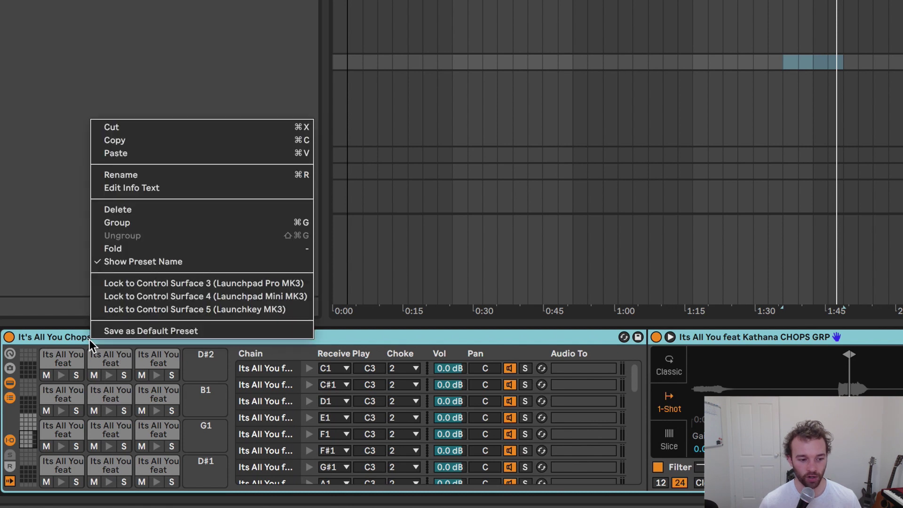
click(125, 221)
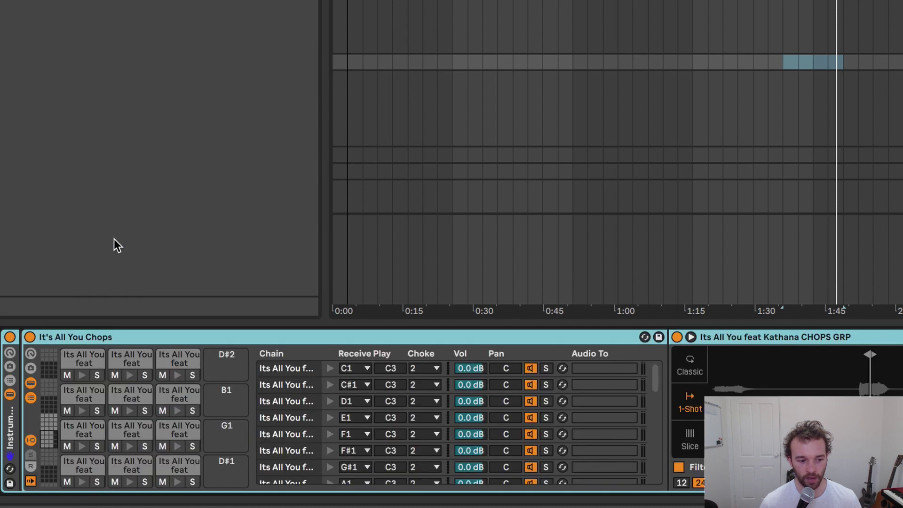
click(9, 382)
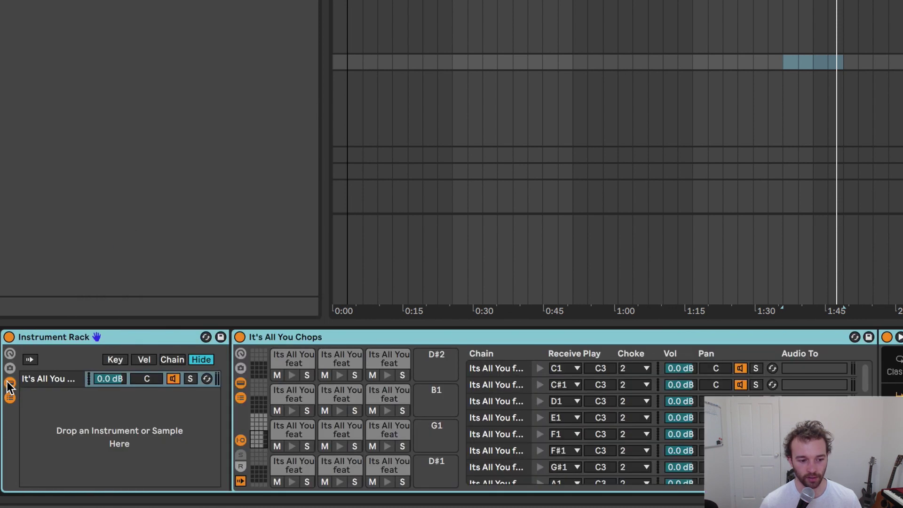
click(178, 360)
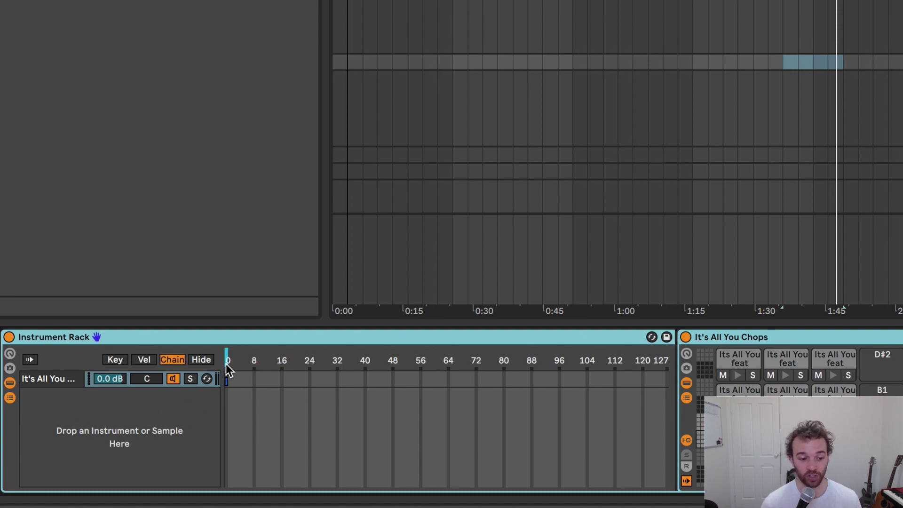
Step: Add a second chain named Dissapear below It's All You Chops in the Instrument Rack
mouse_move(225, 363)
mouse_down()
mouse_move(666, 363)
mouse_move(227, 363)
mouse_up()
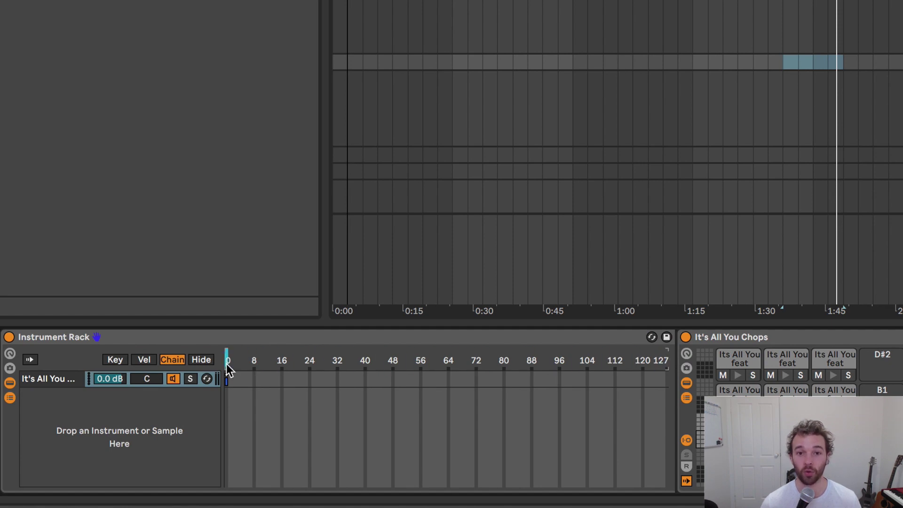
right_click(46, 399)
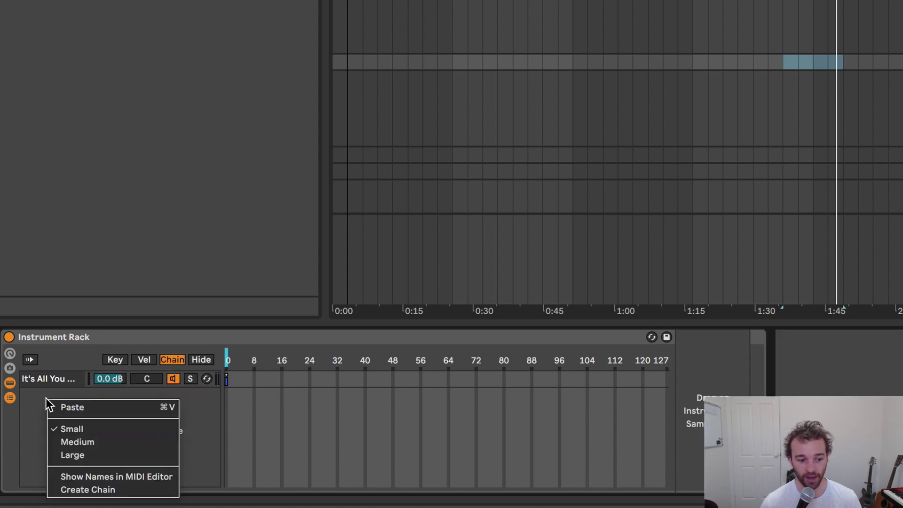
click(107, 490)
text(Di)
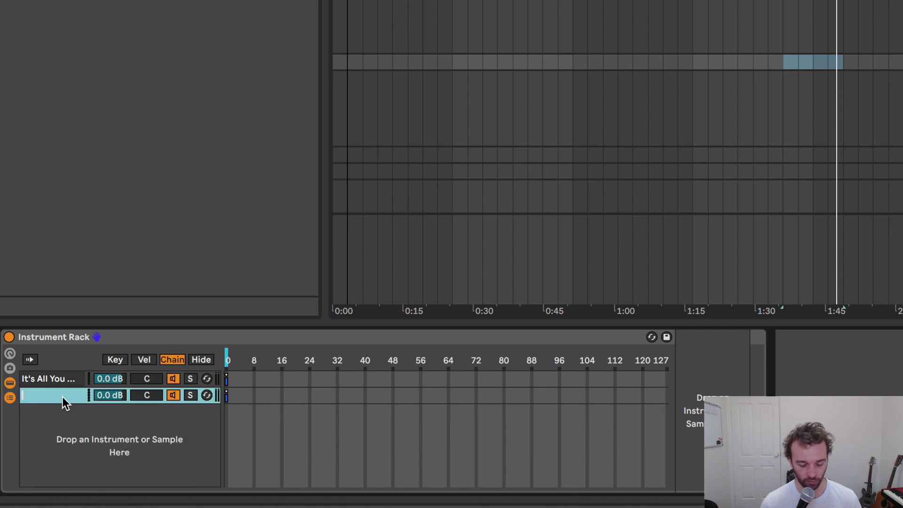
text(ssapear)
key(Return)
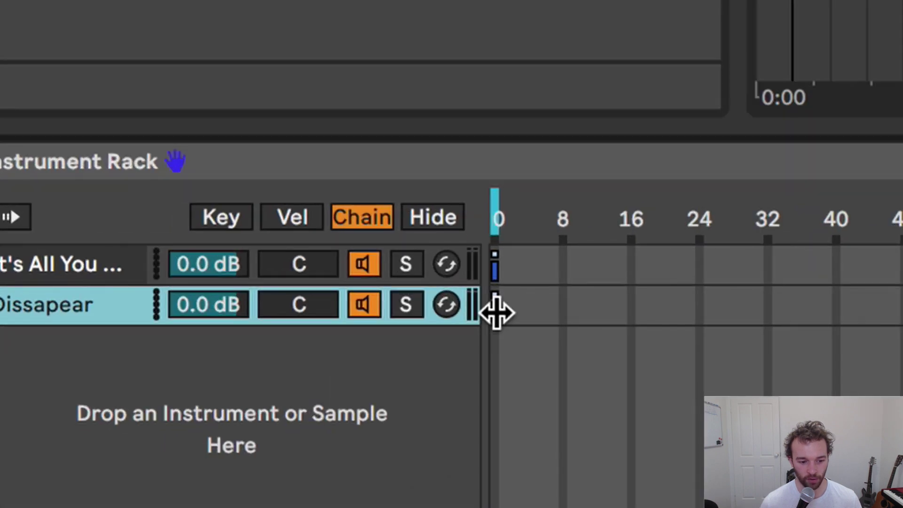
Step: Move the Dissapear chain's selector zone to 1 and show the Chain Selector's automation in a new lane
click(497, 313)
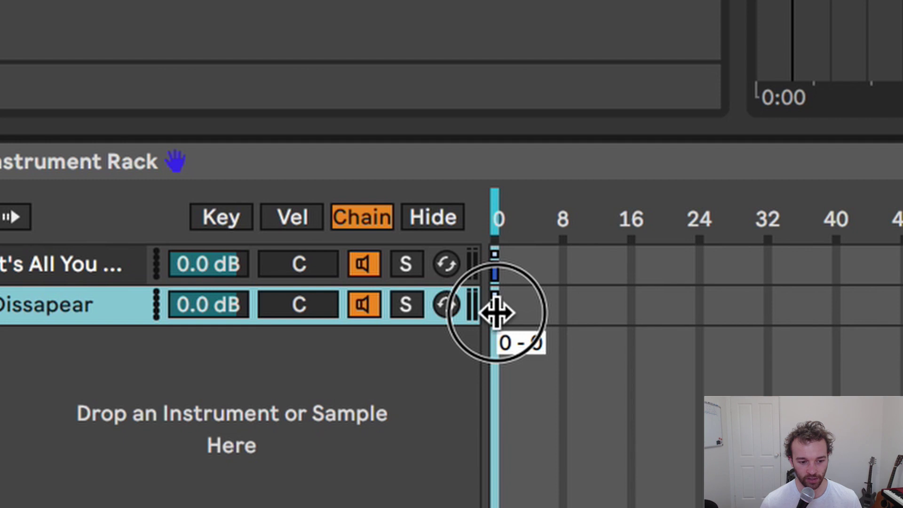
drag(496, 312, 501, 313)
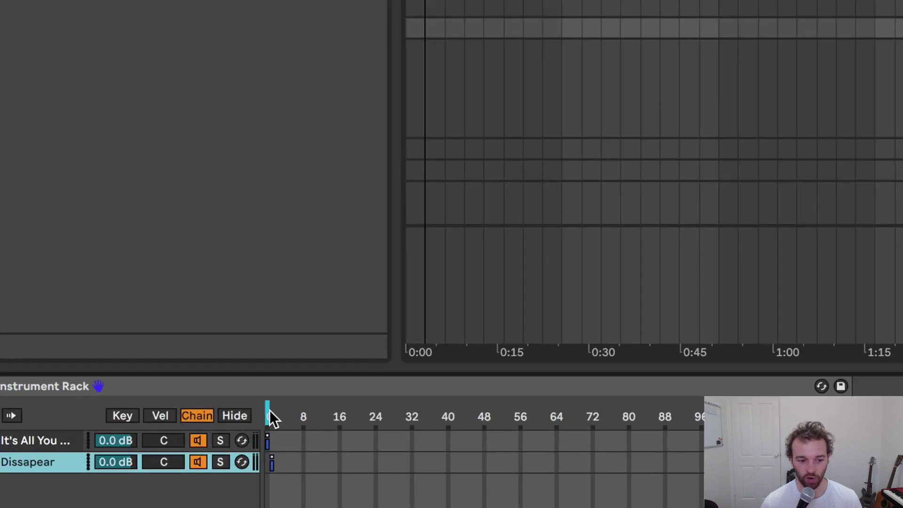
right_click(271, 417)
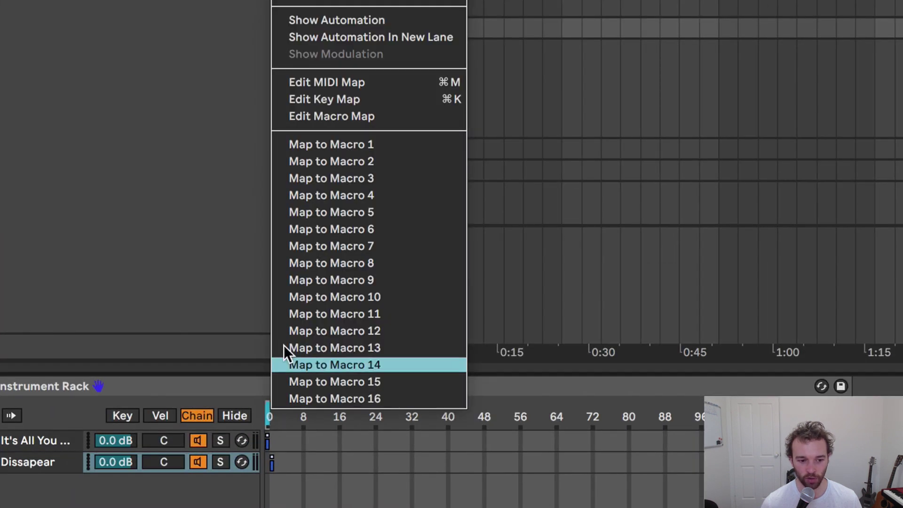
click(356, 37)
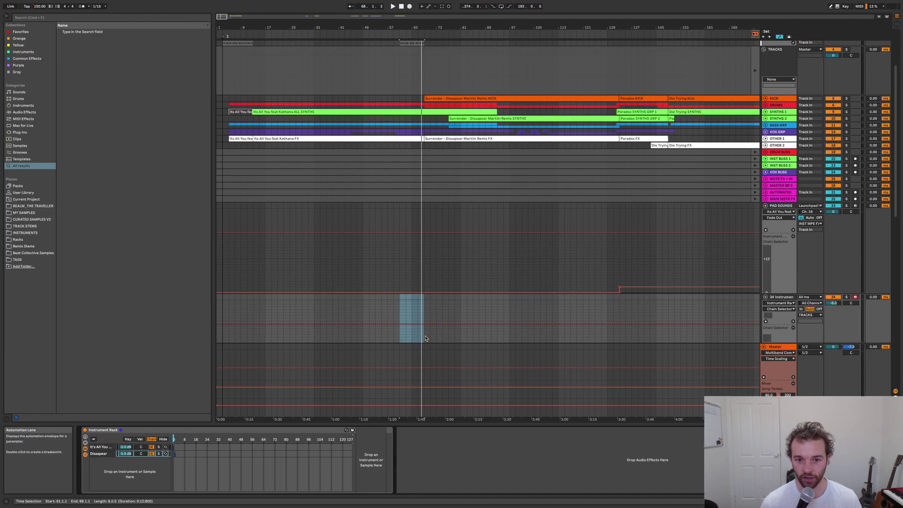
Step: Enlarge the Chain Selector automation lane and raise its value to 1 from bar 69 to bar 133
drag(424, 332, 619, 330)
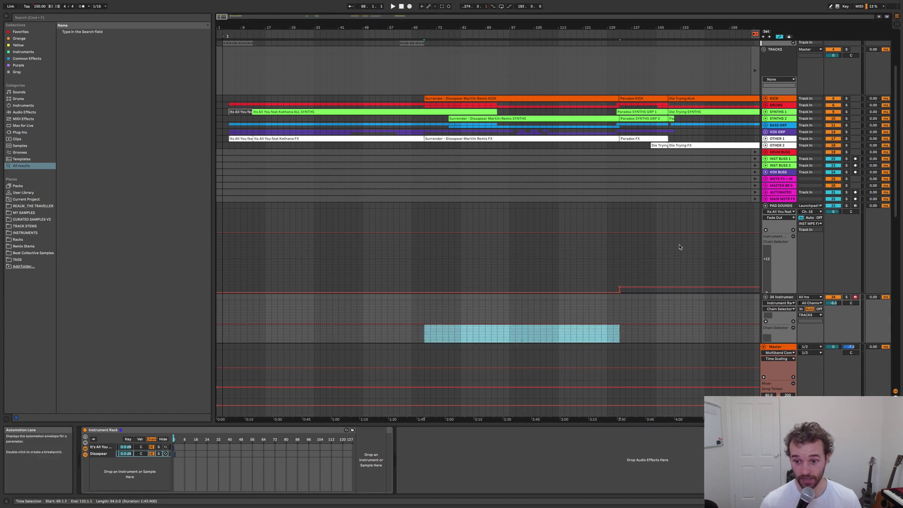
drag(780, 343, 778, 362)
scroll(598, 300, down, 3)
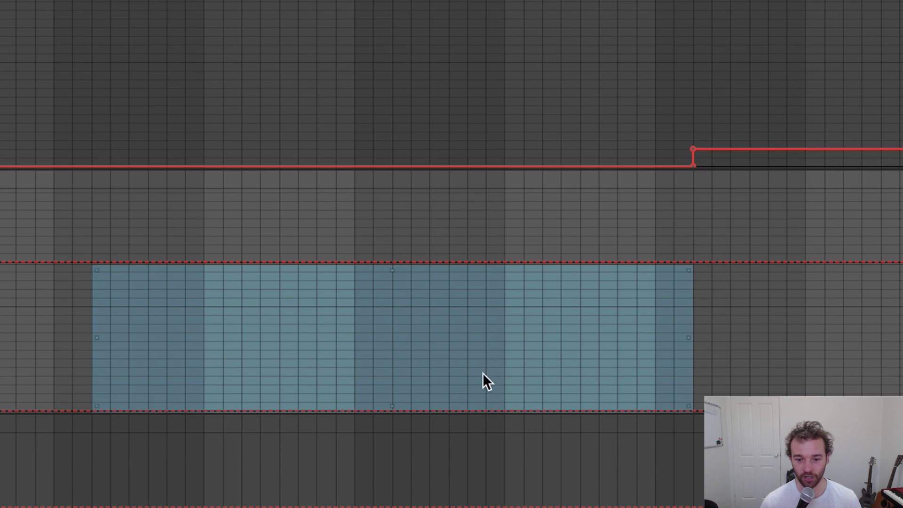
click(481, 401)
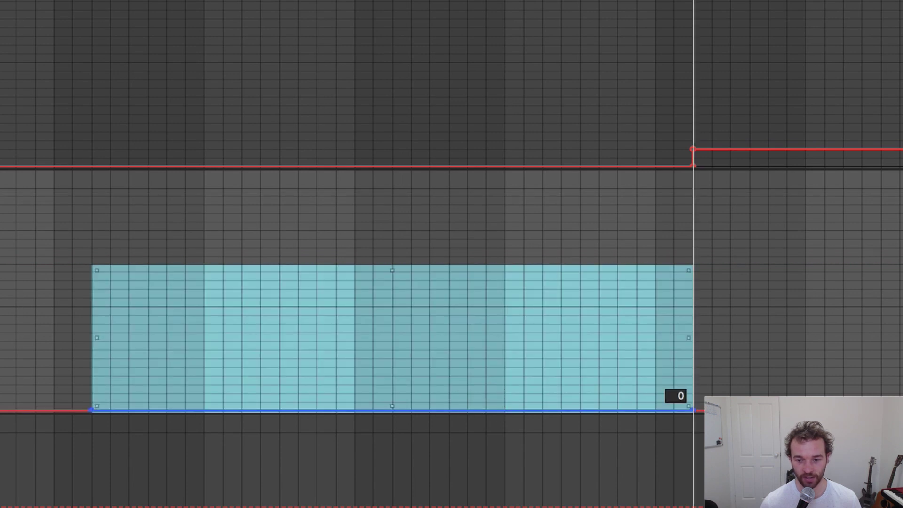
drag(481, 400, 481, 392)
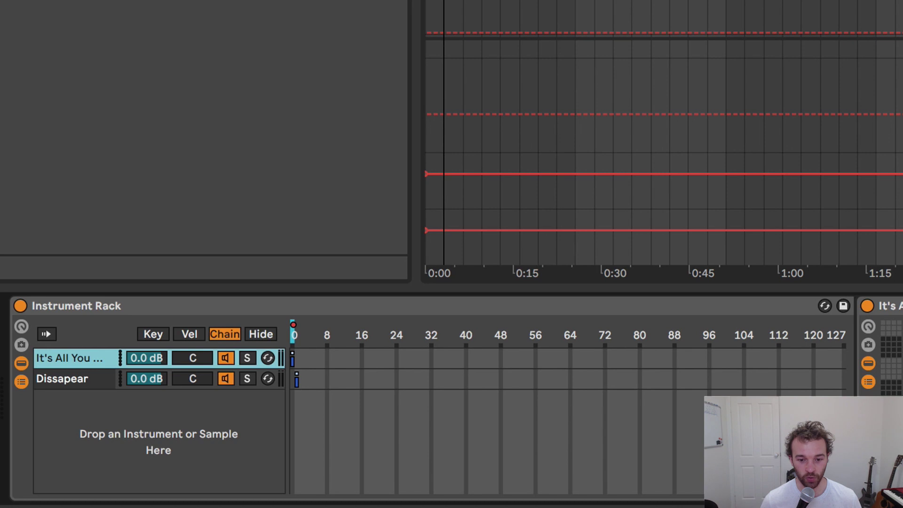
click(328, 400)
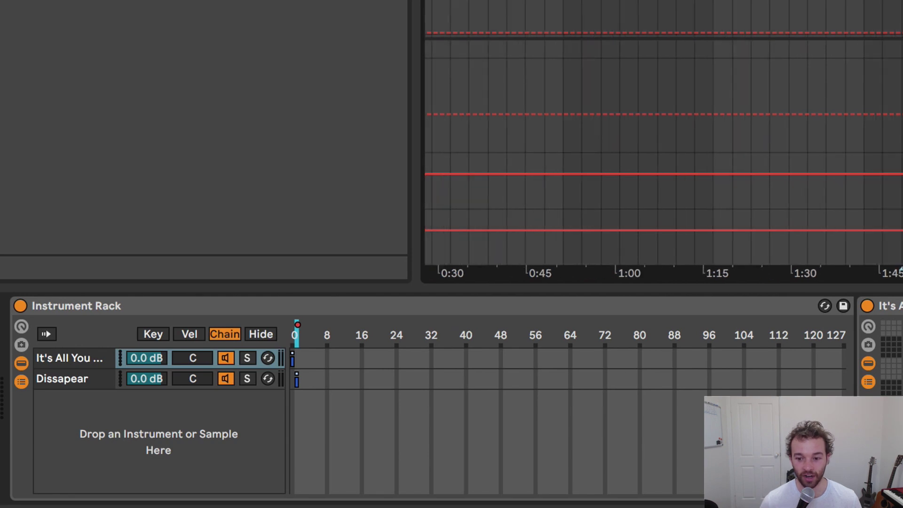
Step: Add a third chain in the next selector zone and set the Chain Selector automation to 2 from bar 133 to bar 185
right_click(134, 432)
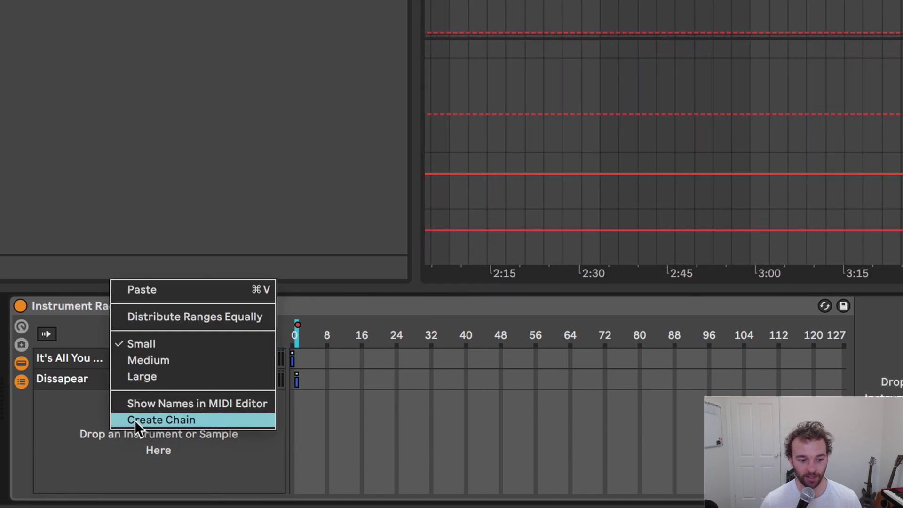
key(Return)
drag(292, 396, 298, 397)
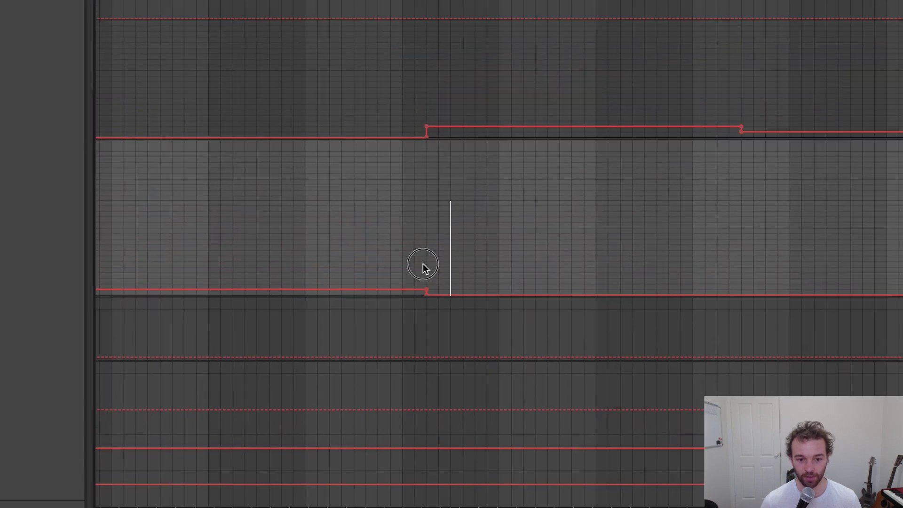
drag(422, 264, 621, 313)
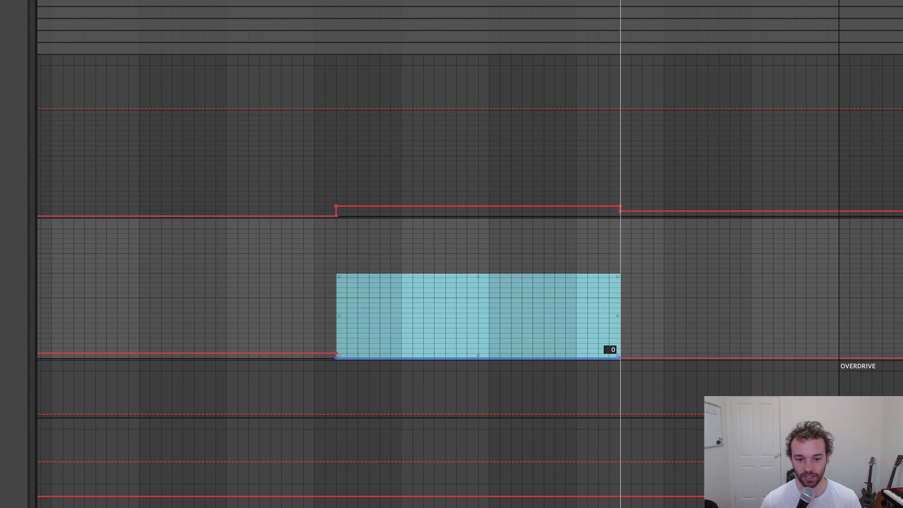
mouse_move(609, 356)
mouse_down()
mouse_move(608, 343)
mouse_move(609, 356)
mouse_up()
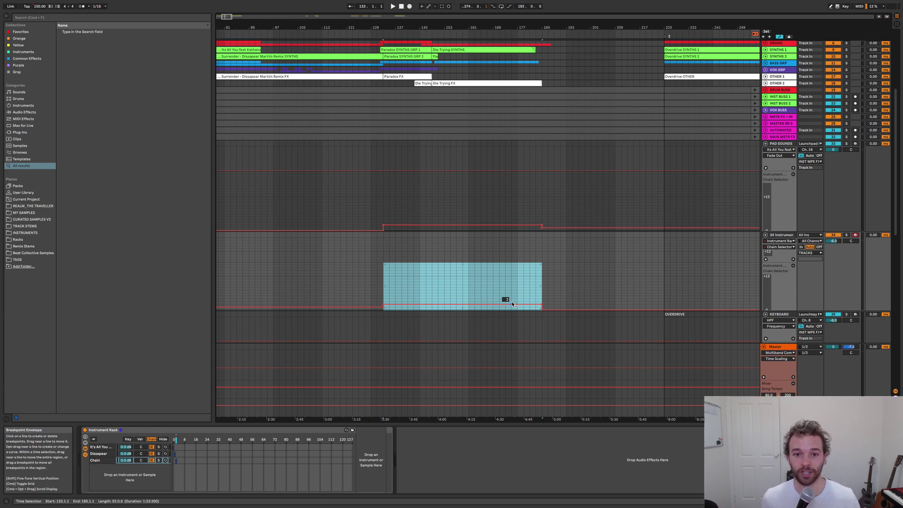
Step: Examine the Chain Selector automation of the KEYBOARD track's INSTRUMENTS rack and turn off the automation display
key(minus)
key(minus)
key(minus)
scroll(275, 266, down, 5)
click(275, 266)
scroll(276, 277, down, 3)
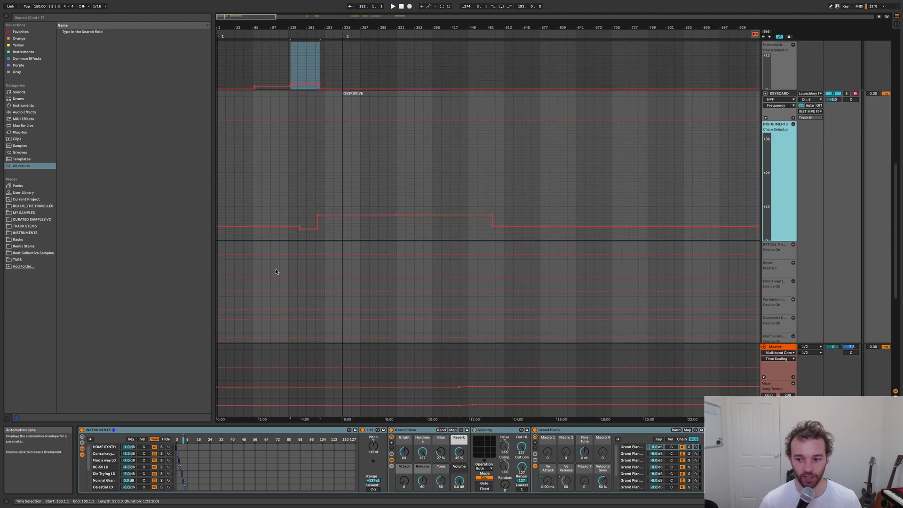
key(plus)
key(plus)
key(plus)
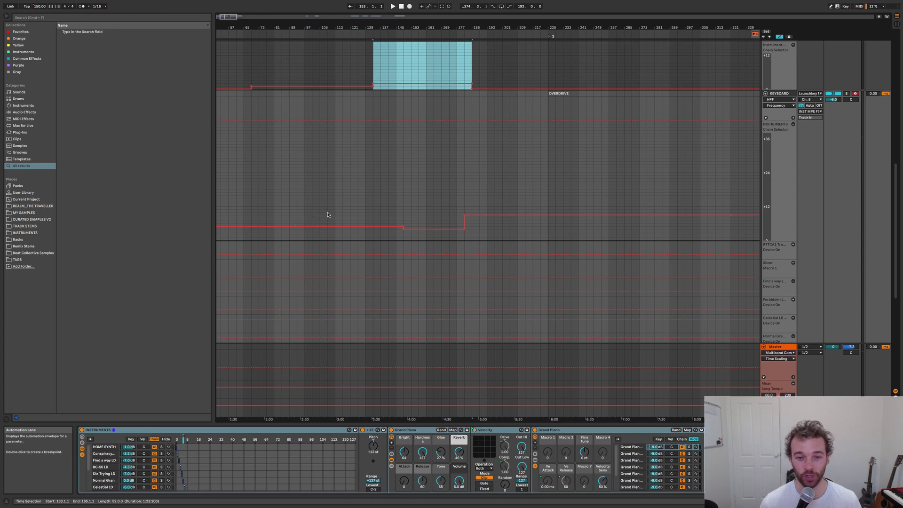
key(a)
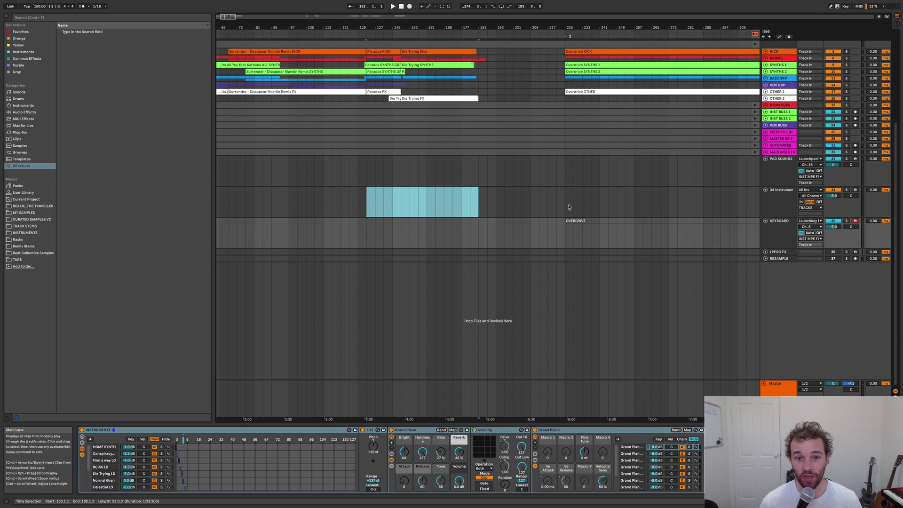
Step: Hide and redisplay the tracks' In/Out section, and list the MIDI inputs available to Instrument Rack track 34
click(774, 201)
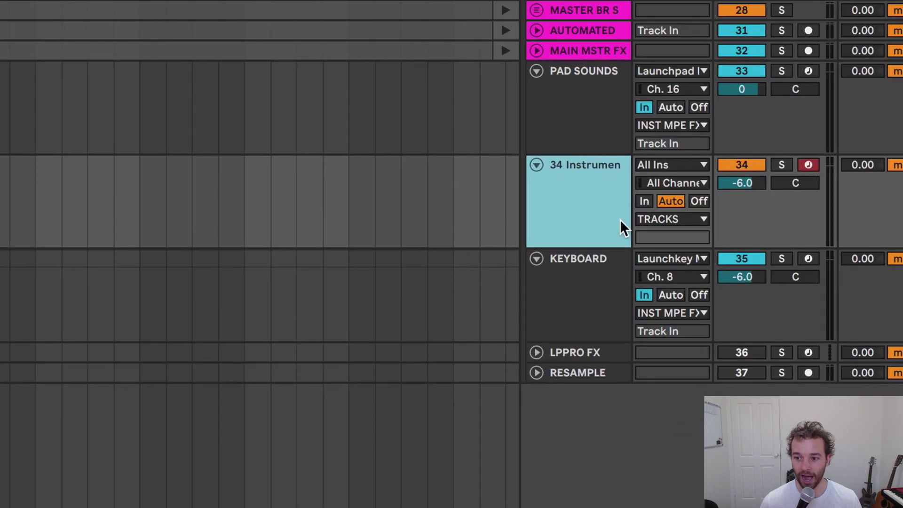
key(ctrl+alt+i)
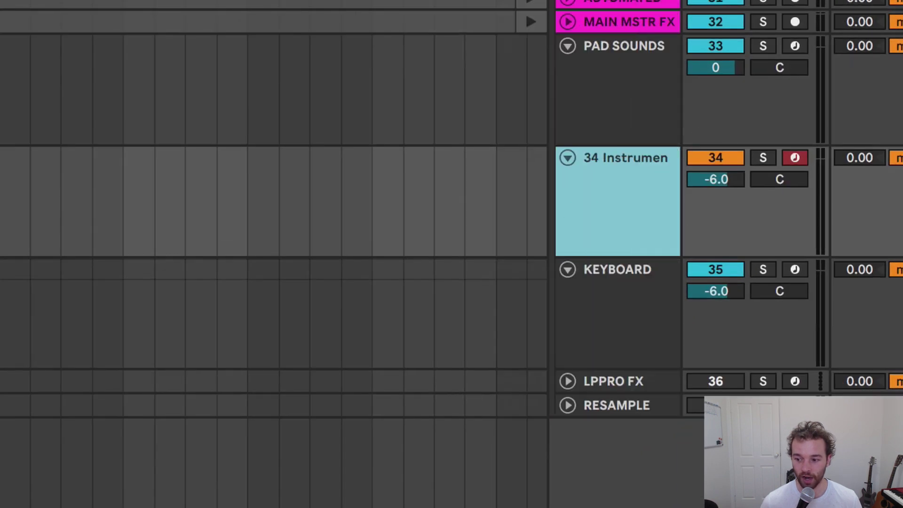
key(ctrl+alt+i)
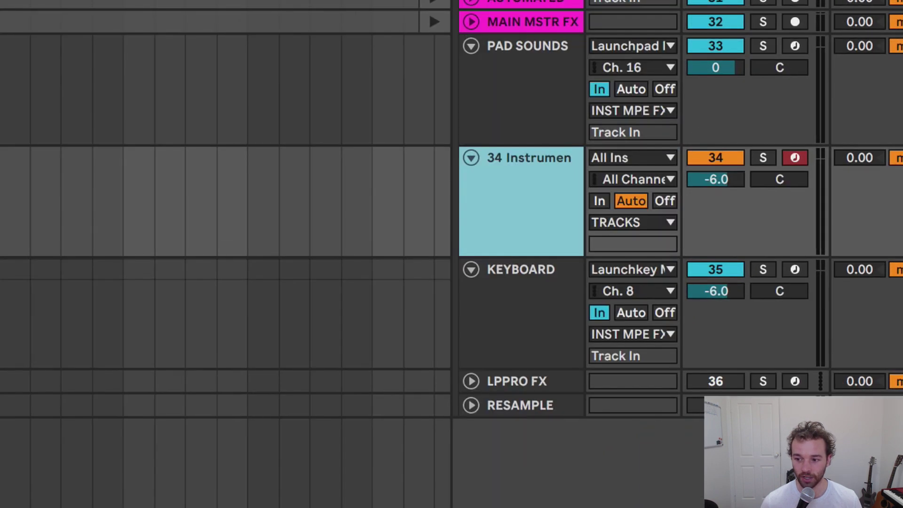
click(652, 161)
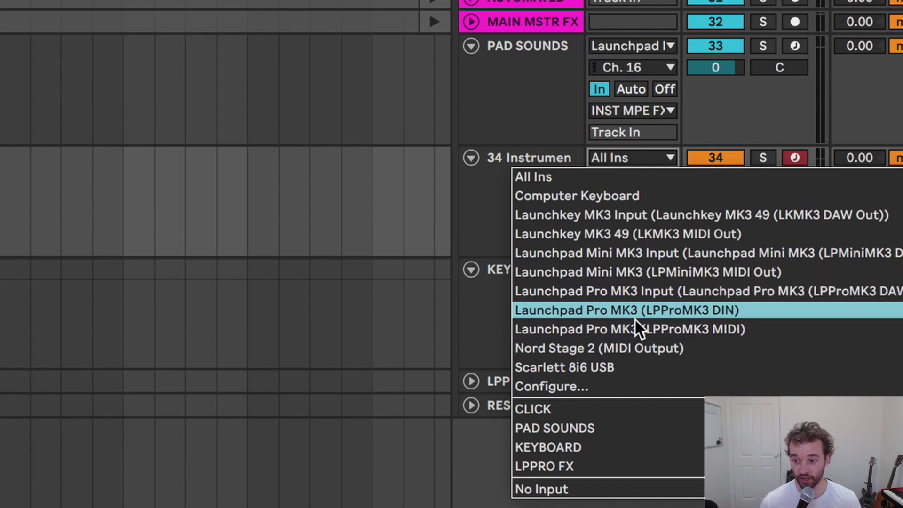
Step: Examine the control surfaces and the Track, Sync and Remote settings of the MIDI ports in the Link Tempo MIDI preferences
click(339, 202)
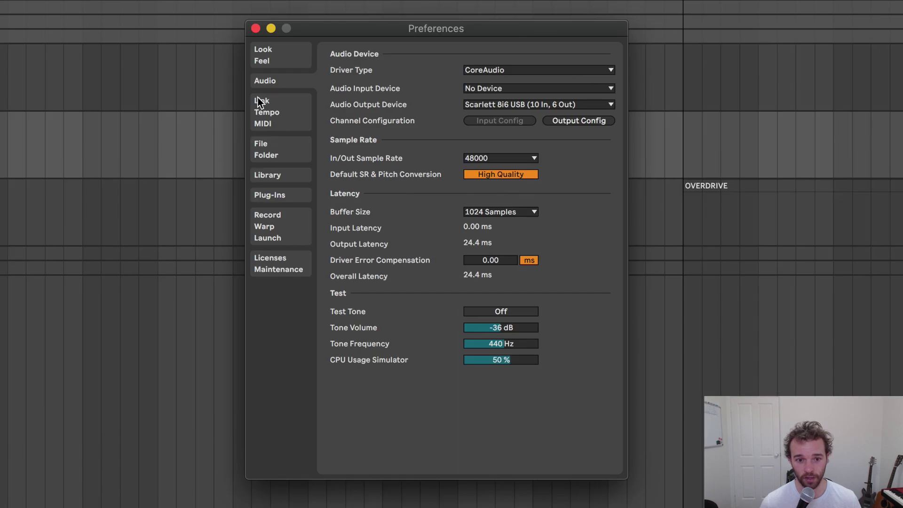
click(277, 123)
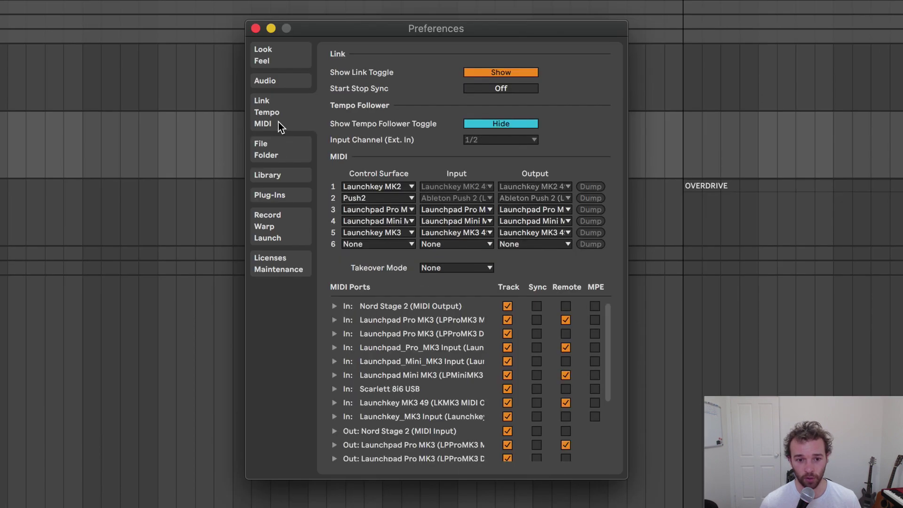
scroll(520, 348, down, 6)
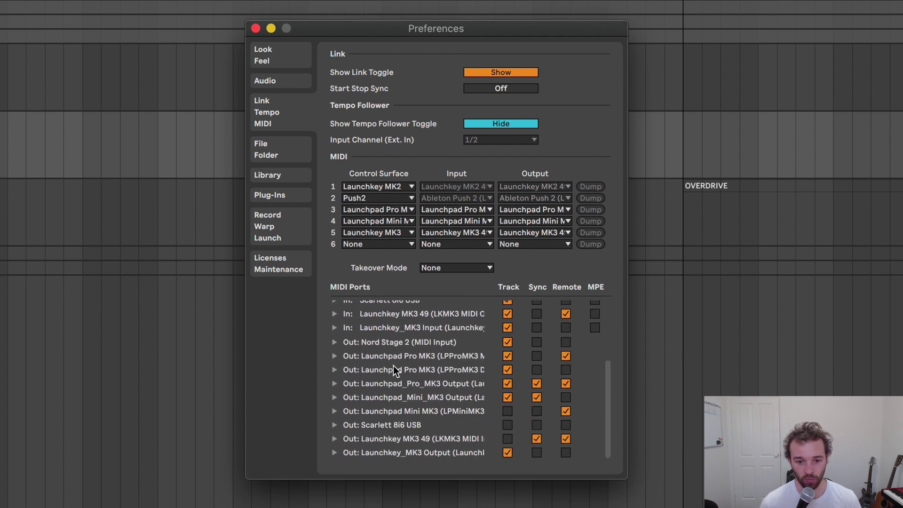
scroll(537, 413, up, 5)
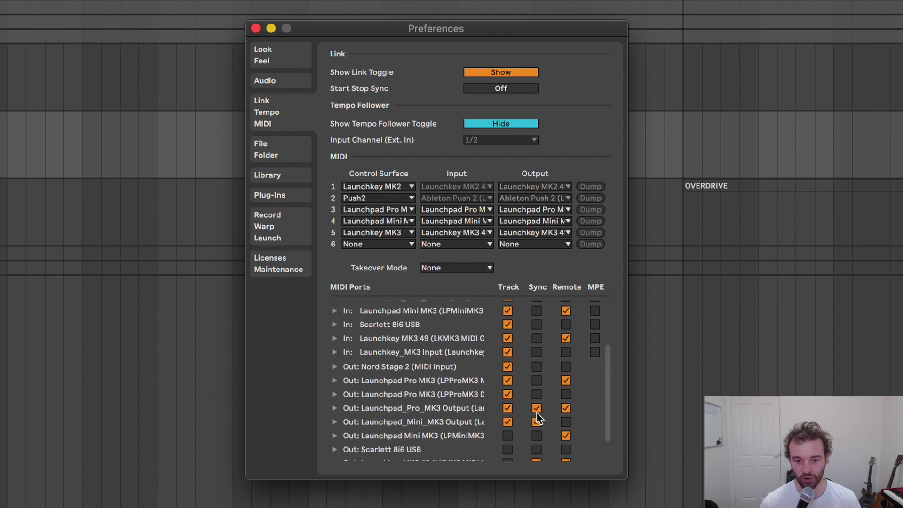
scroll(549, 356, down, 5)
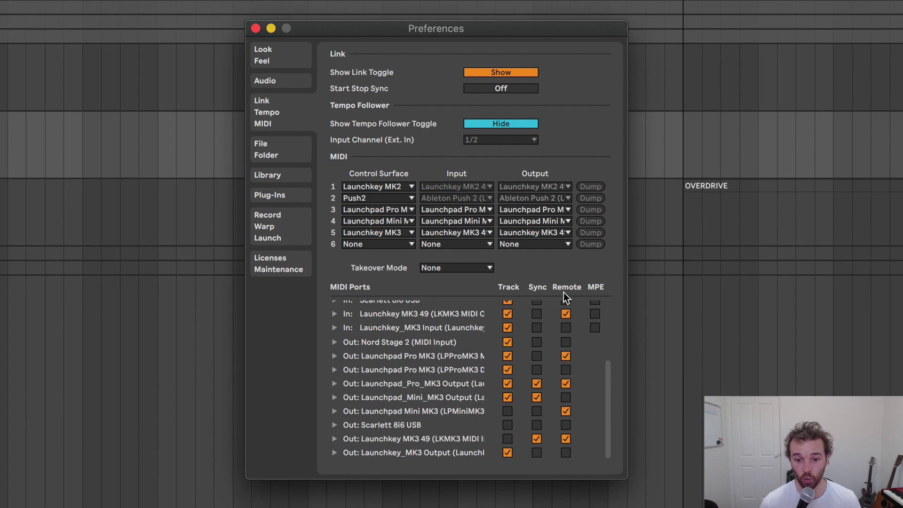
click(256, 28)
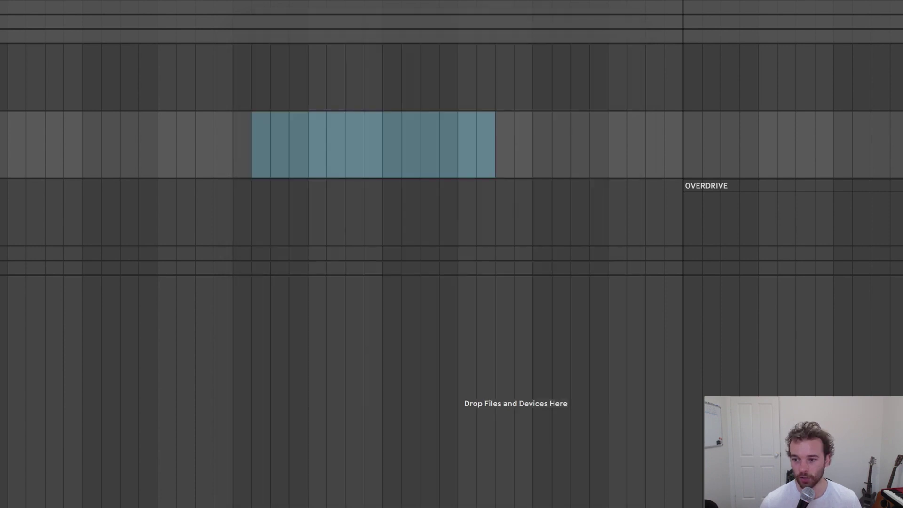
Step: Choose Launchpad Pro MK3 (LPProMK3 MIDI) as the MIDI input of Instrument Rack track 34 and open its channel choices
click(806, 125)
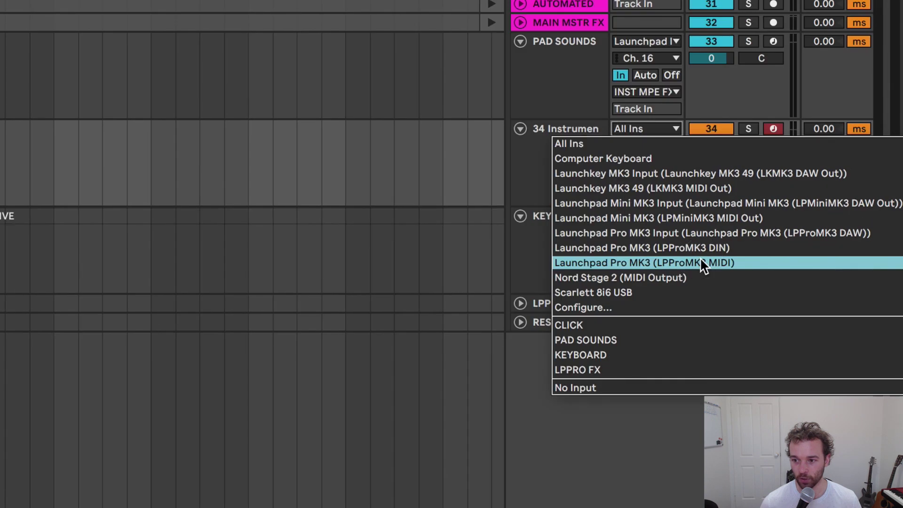
click(700, 263)
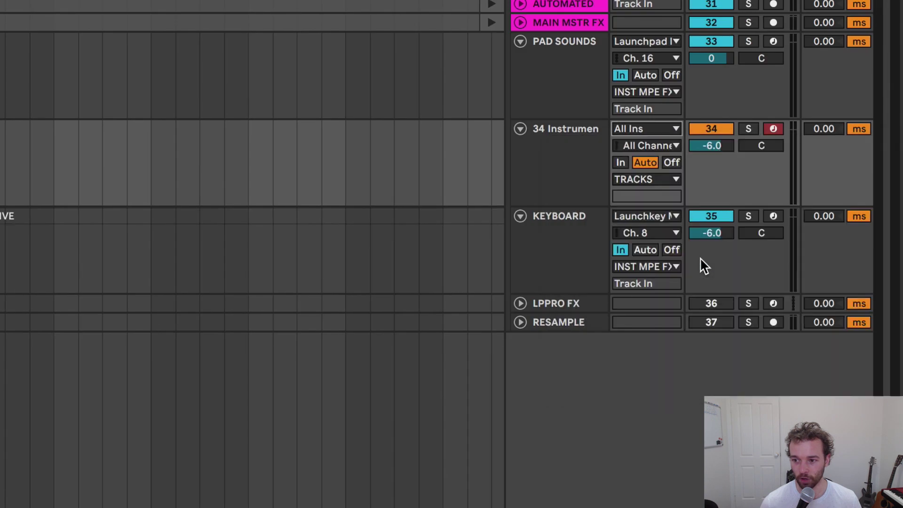
click(651, 144)
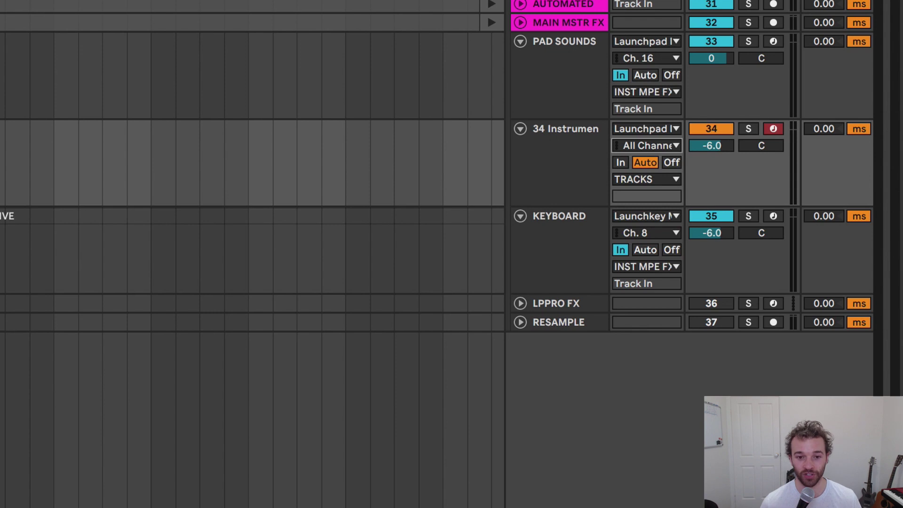
Step: Delete Instrument Rack track 34 from between PAD SOUNDS and KEYBOARD
click(543, 156)
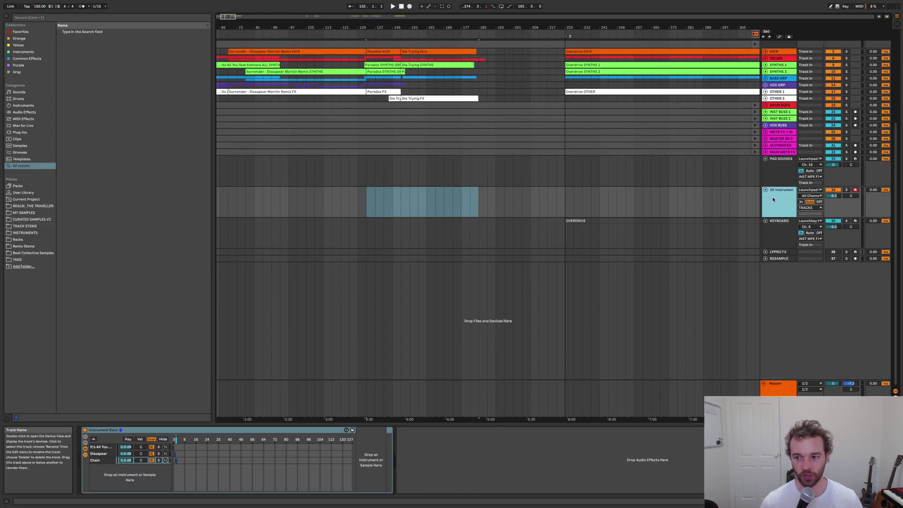
key(Delete)
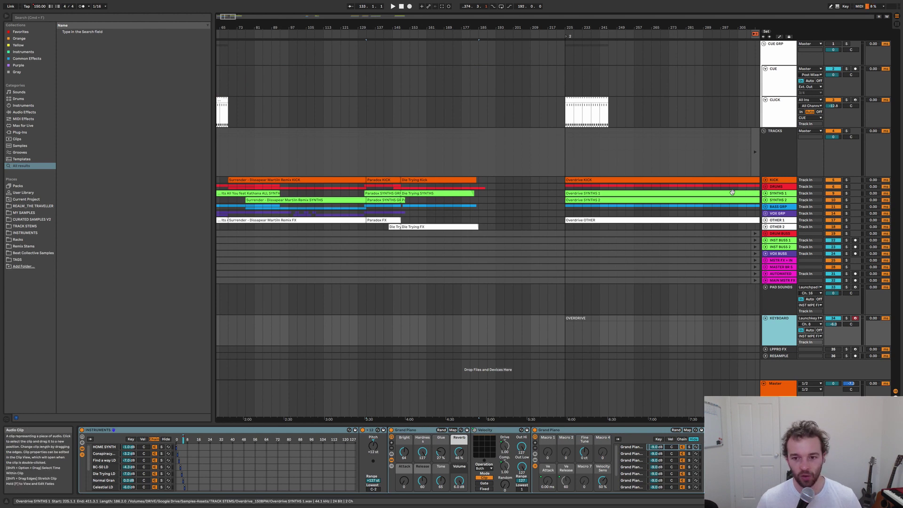
Step: Fit the whole arrangement in view and switch to Session View
key(w)
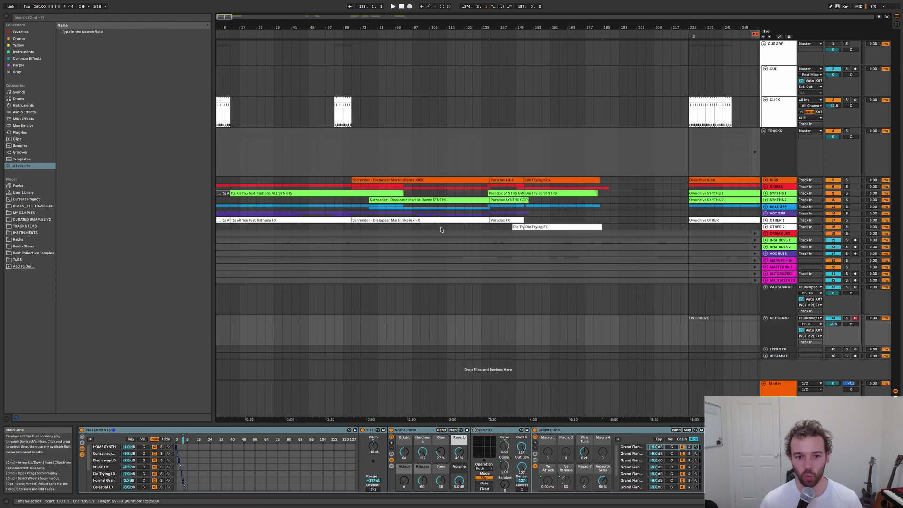
key(minus)
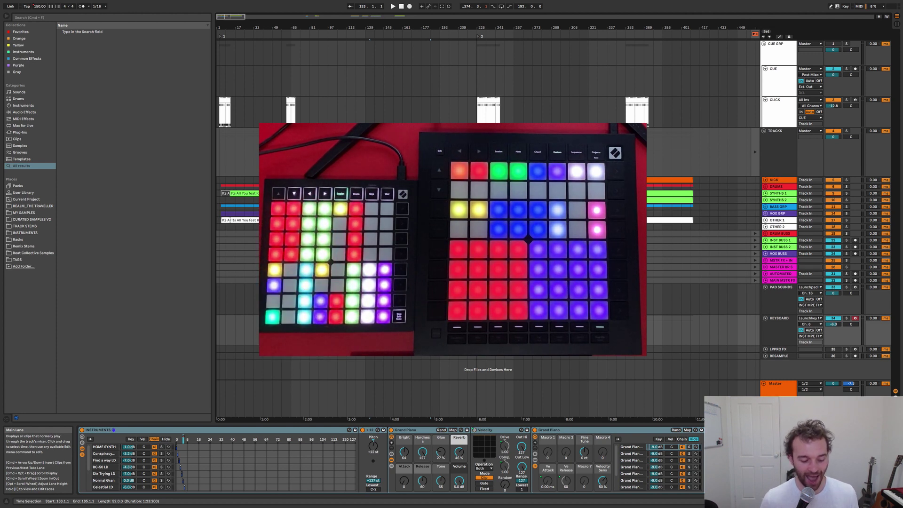
key(Tab)
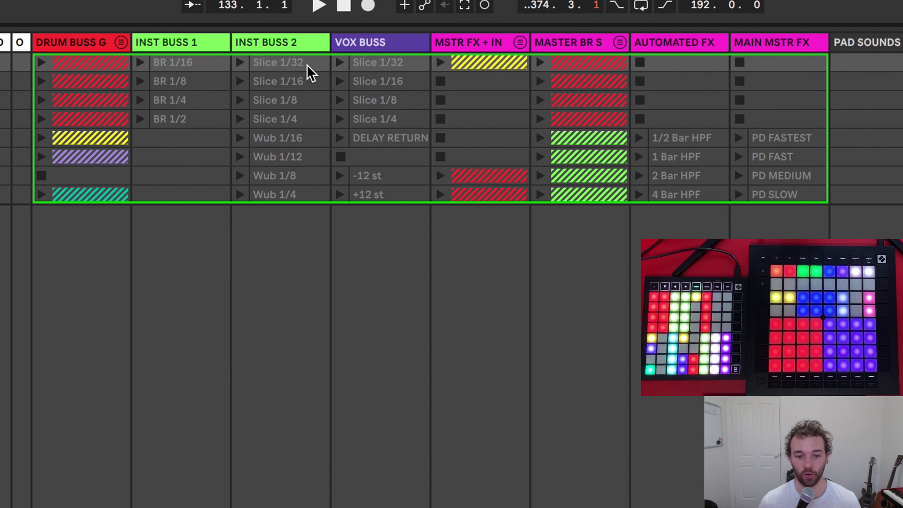
Step: Go through the DRUM BUSS, INST BUSS 1, INST BUSS 2 and VOX BUSS tracks one by one, returning to DRUM BUSS
click(106, 42)
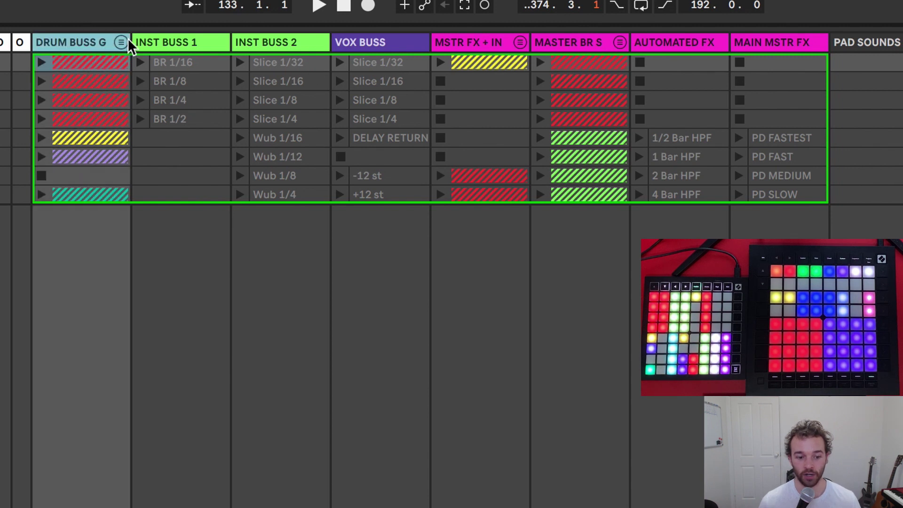
click(170, 41)
click(253, 43)
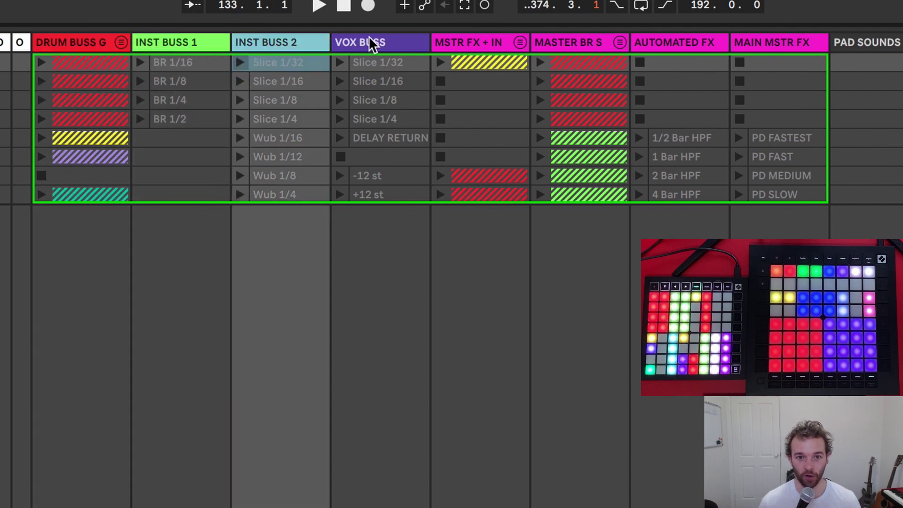
click(377, 43)
click(80, 42)
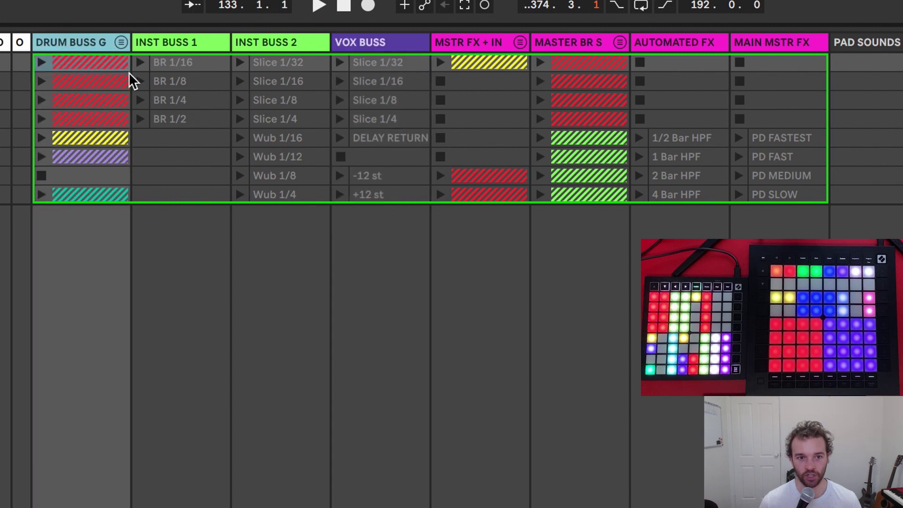
Step: Unfold the DRUM BUSS group and widen the stem tracks from KICK to OTHER 2 together
click(122, 42)
click(21, 68)
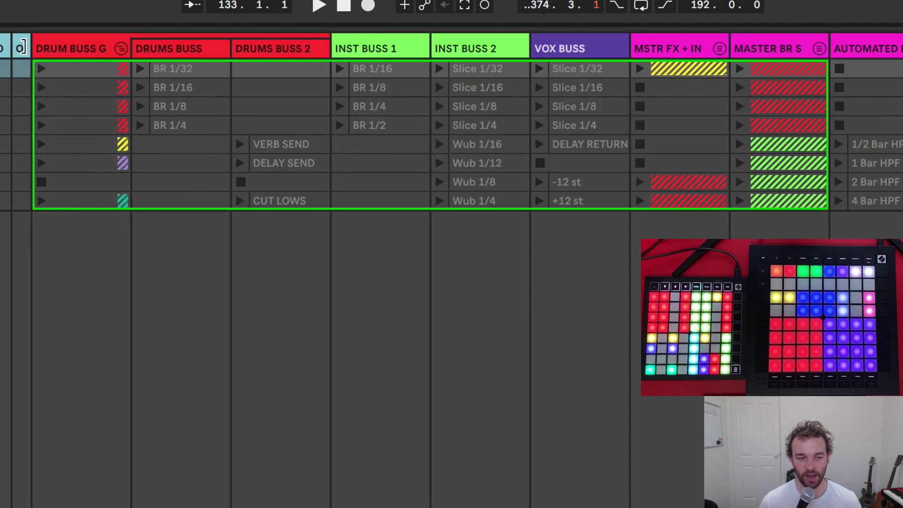
click(22, 48)
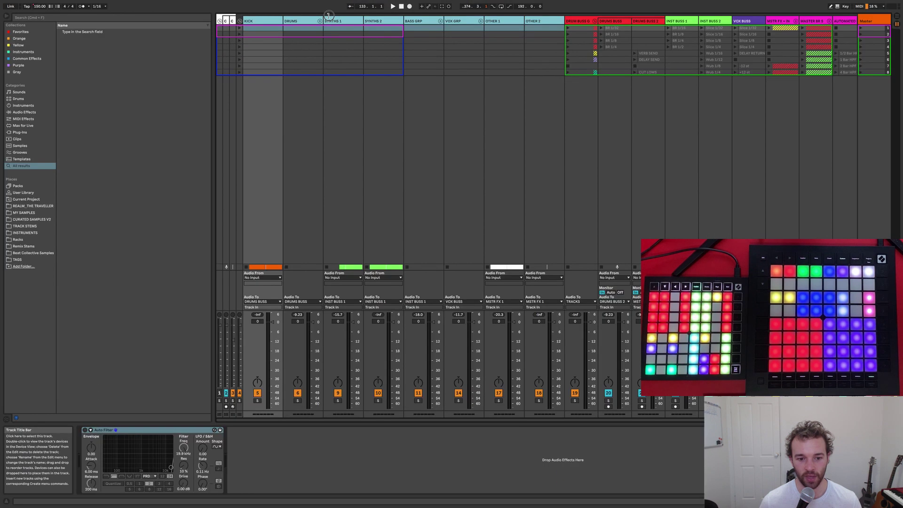
Step: Examine the Audio To routing of the KICK, SYNTHS 1, BASS GRP, OTHER 1 and OTHER 2 stem tracks
click(326, 42)
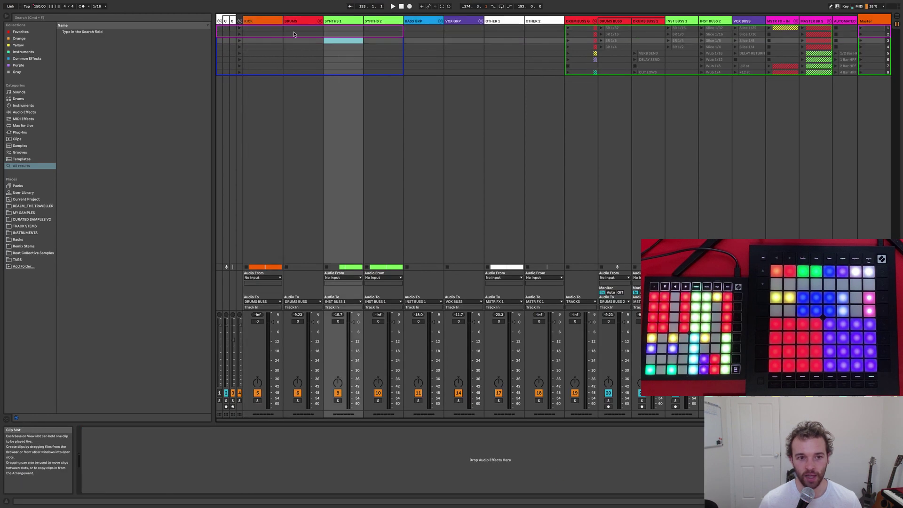
click(262, 40)
click(262, 23)
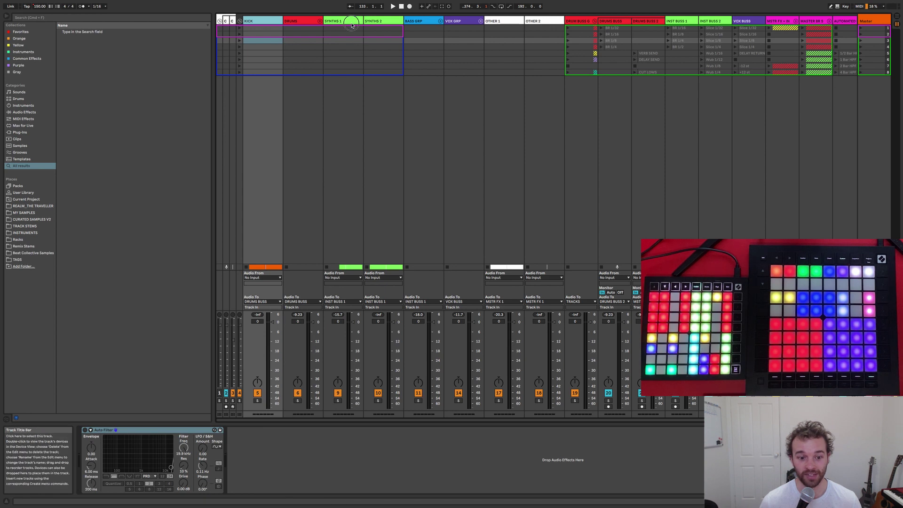
click(330, 292)
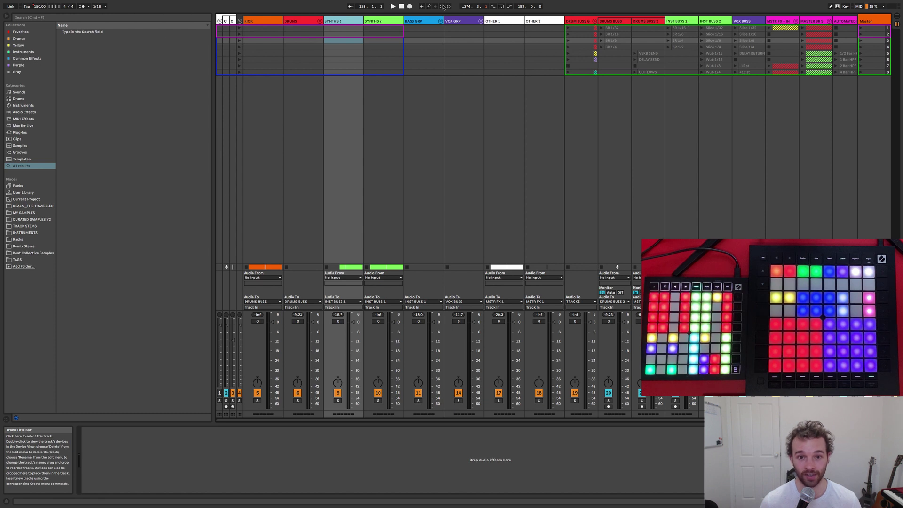
click(416, 22)
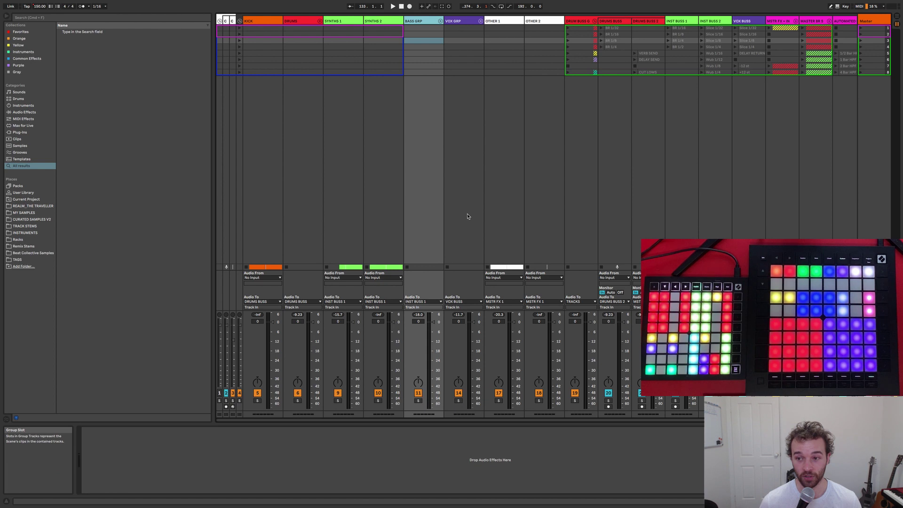
click(501, 26)
click(535, 24)
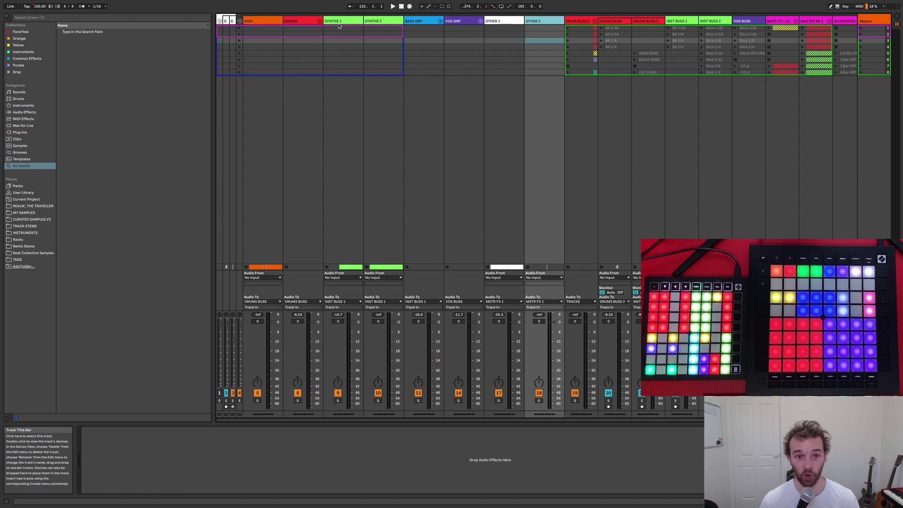
Step: Select all stem tracks from KICK to OTHER 2 and narrow them together to their minimum width
shift+click(262, 21)
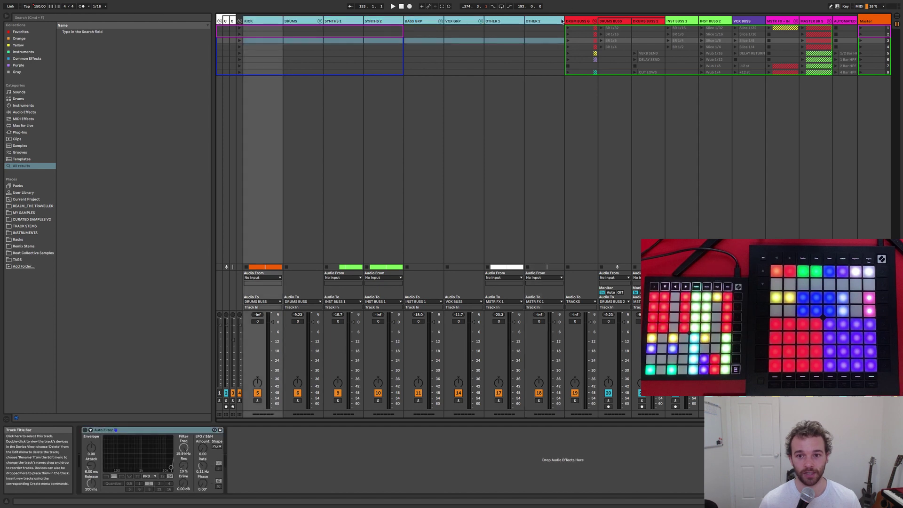
drag(563, 21, 295, 21)
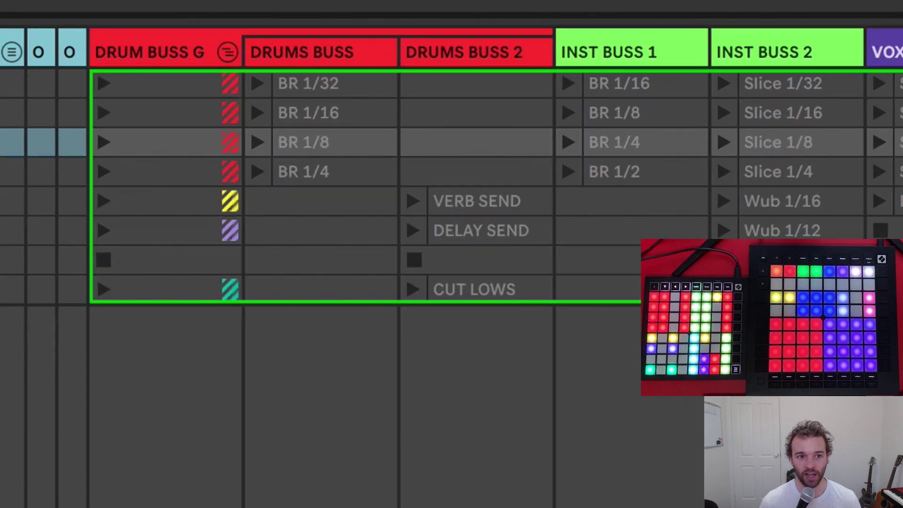
Step: Inspect the DRUMS BUSS track, then unfold the MSTR FX + IN group and inspect MSTR FX 1
click(306, 56)
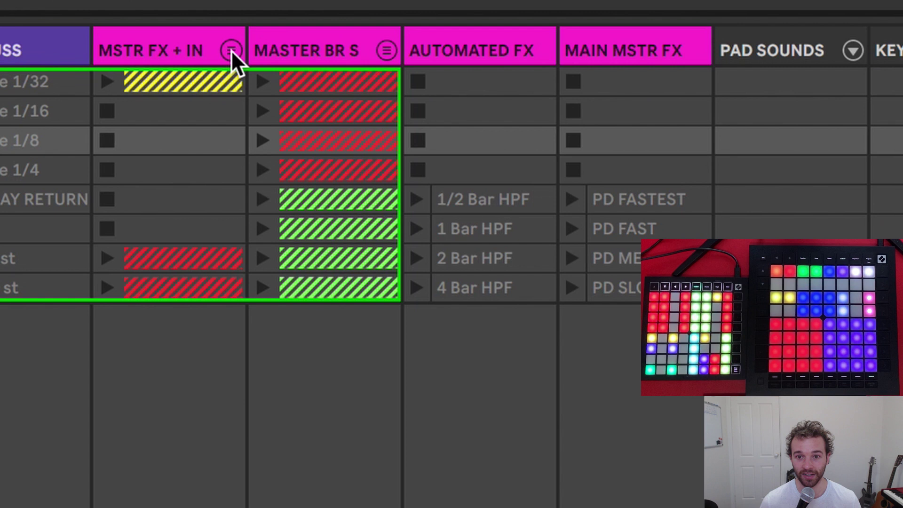
click(230, 50)
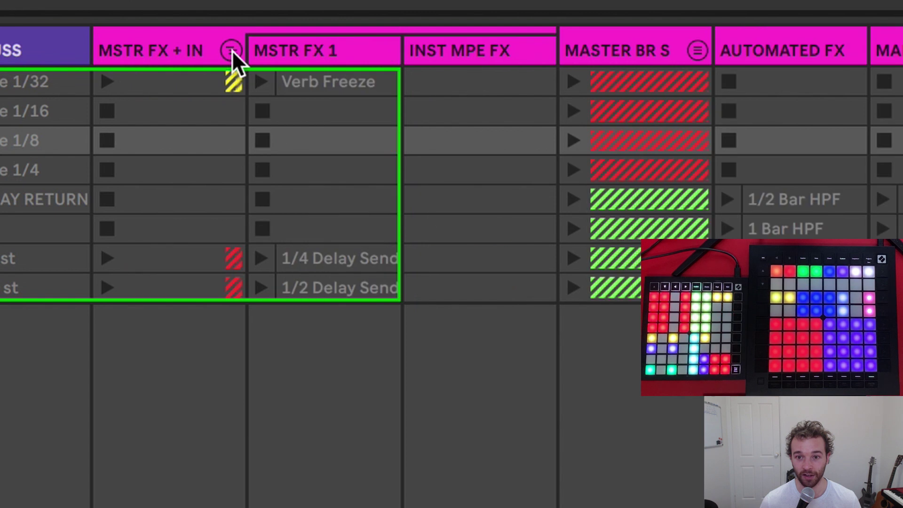
click(358, 47)
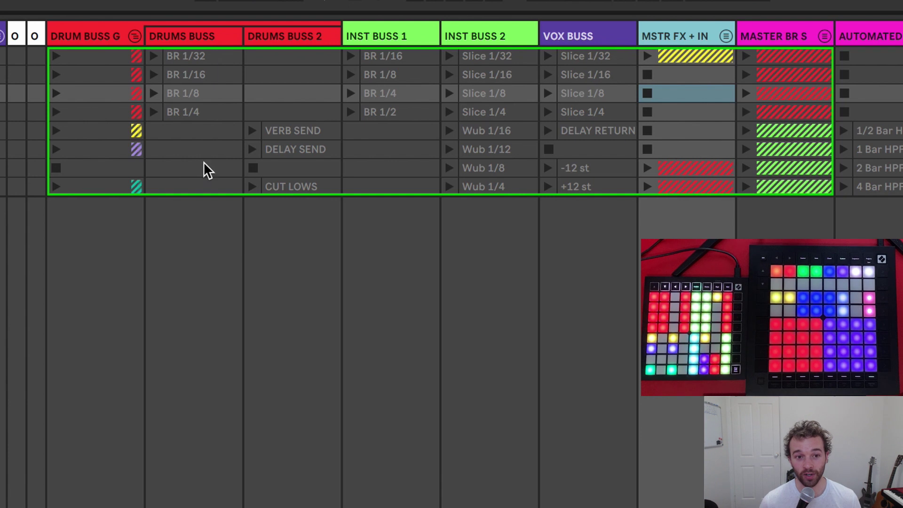
Step: Open the BR 1/32 clip on DRUMS BUSS and display its Device On envelope for the 1/32 device
click(207, 39)
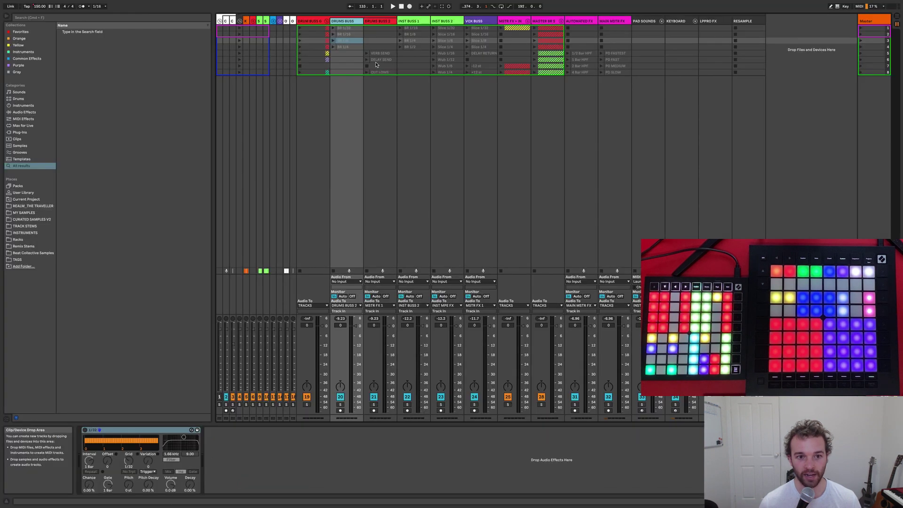
click(355, 29)
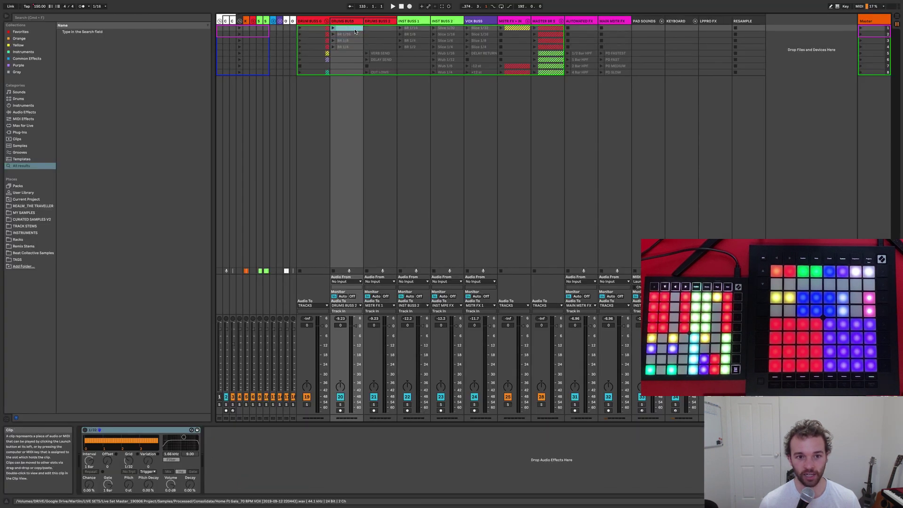
double_click(355, 31)
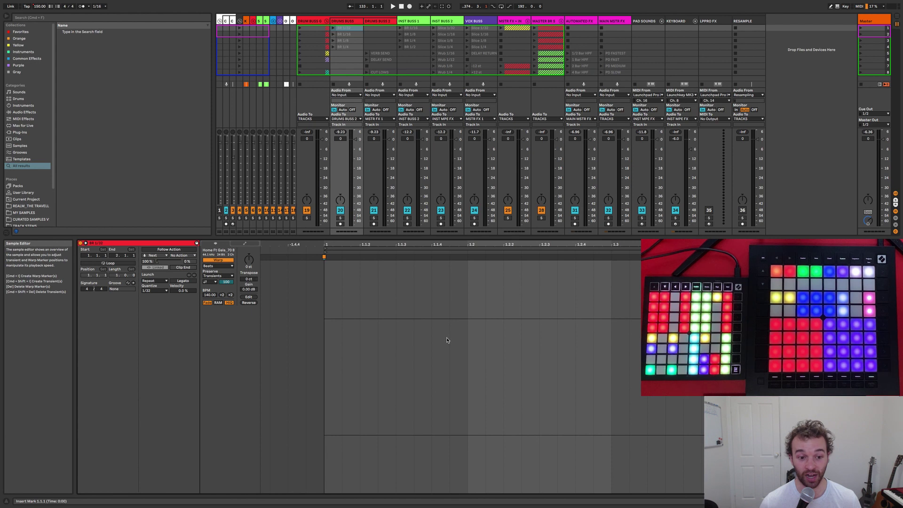
click(245, 244)
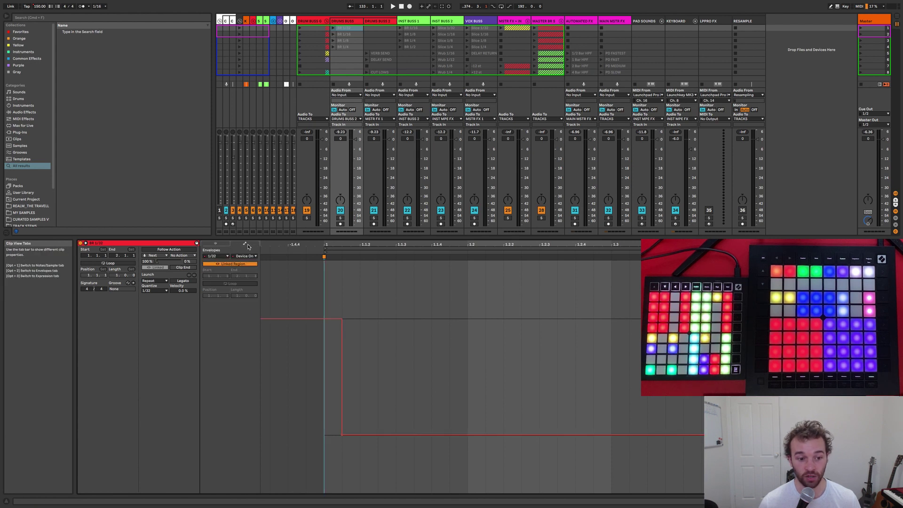
Step: Check the 1/32 device on DRUMS BUSS, return to the clip envelope and highlight its opening stretch from bar 1
key(shift+Tab)
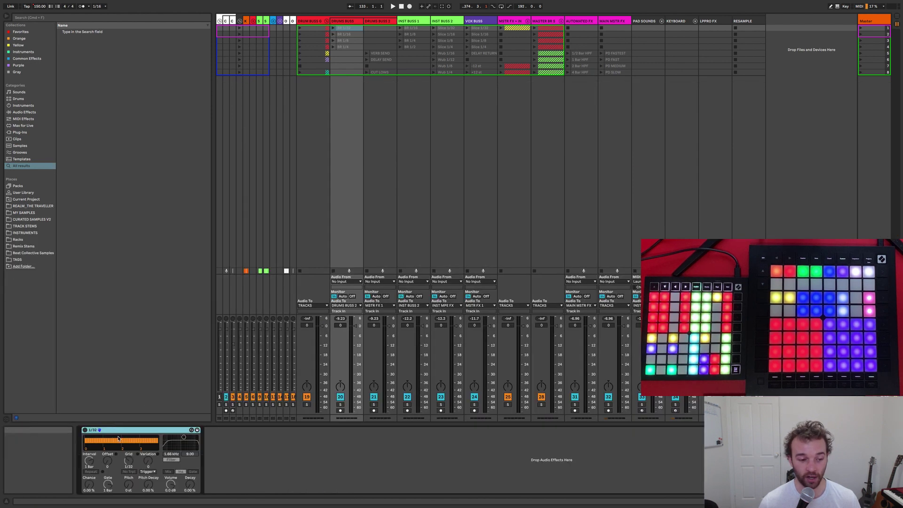
key(shift+Tab)
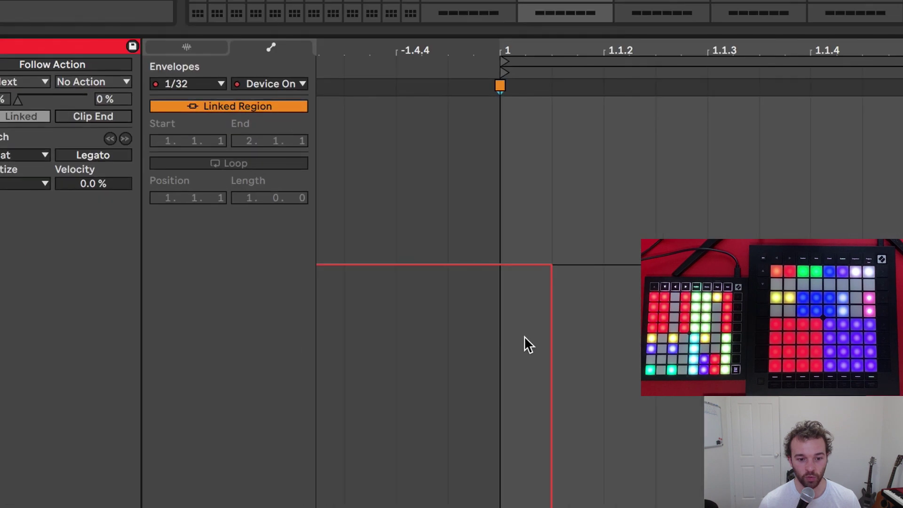
scroll(524, 336, up, 3)
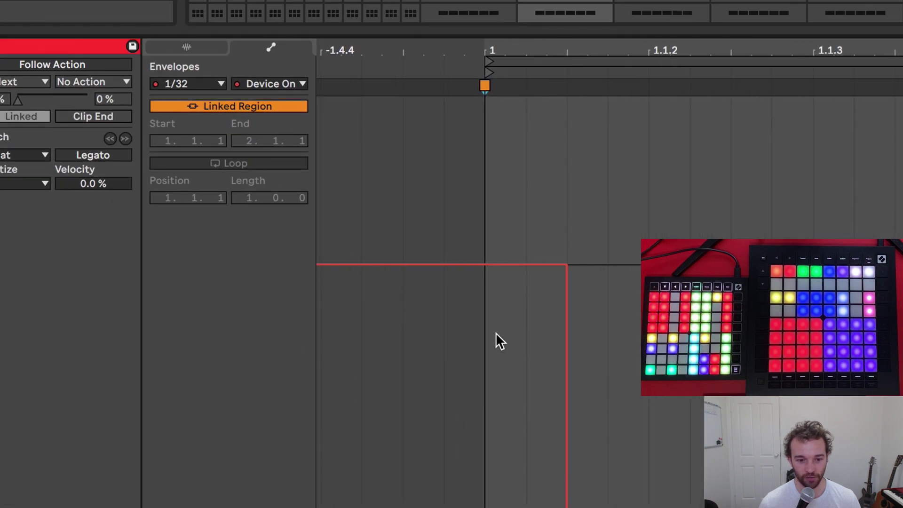
drag(497, 332, 552, 327)
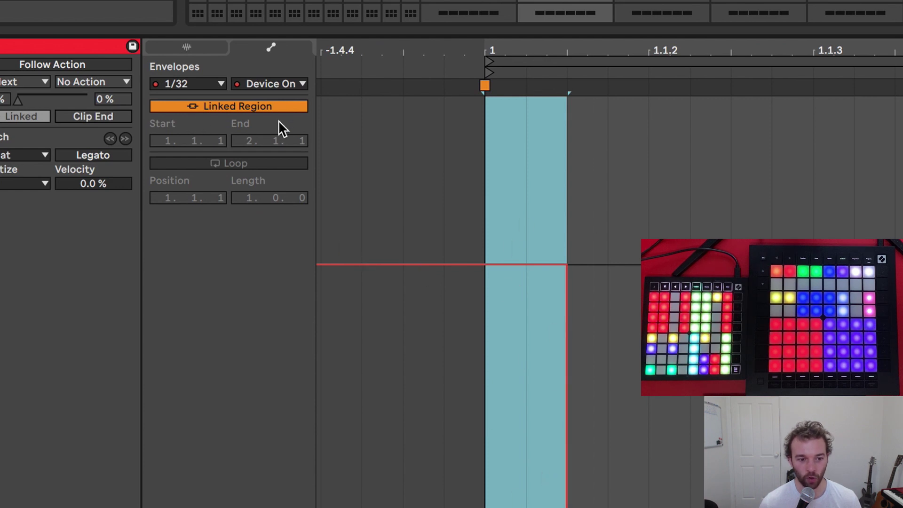
Step: Review the clip's Grid, Filter Freq and Repeat envelopes for the 1/32 device, then return to Device On
click(288, 83)
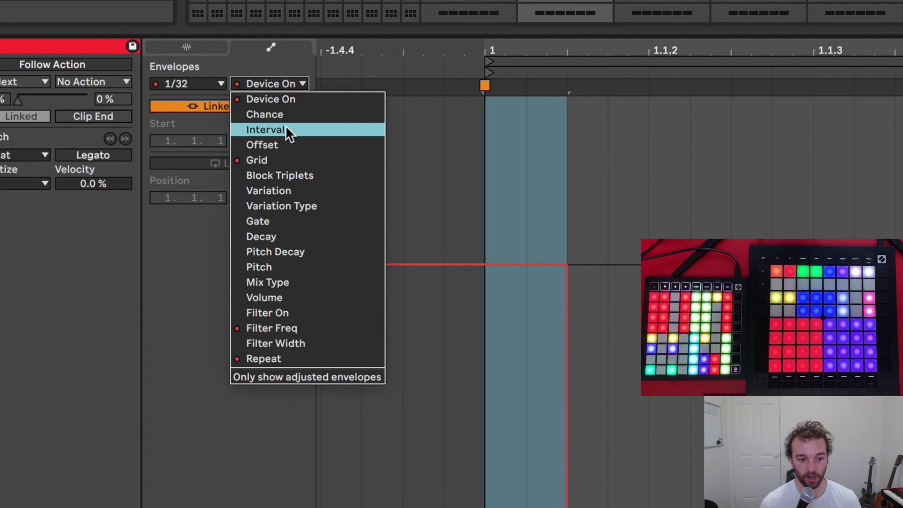
click(284, 159)
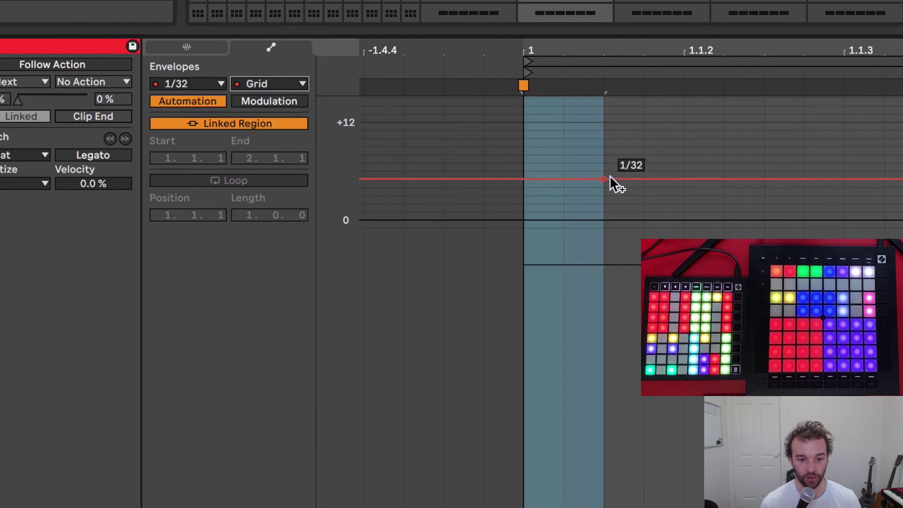
click(287, 86)
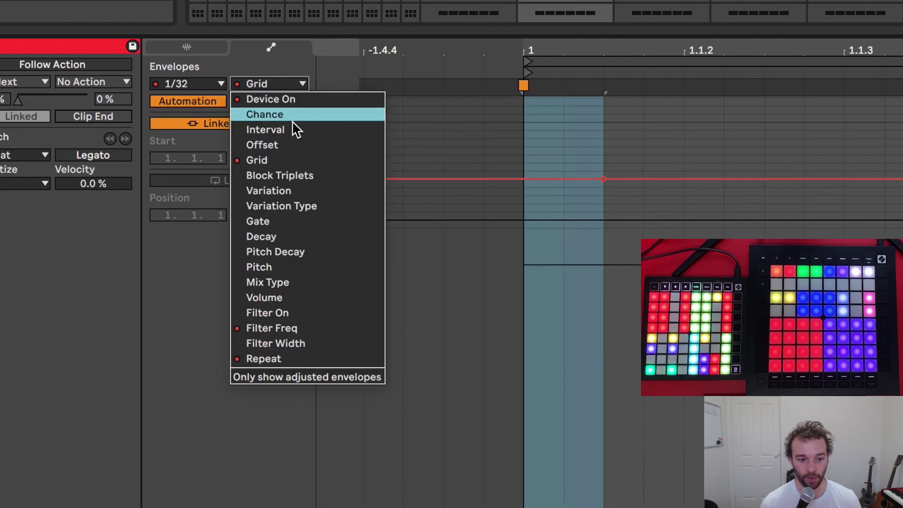
click(292, 324)
click(275, 83)
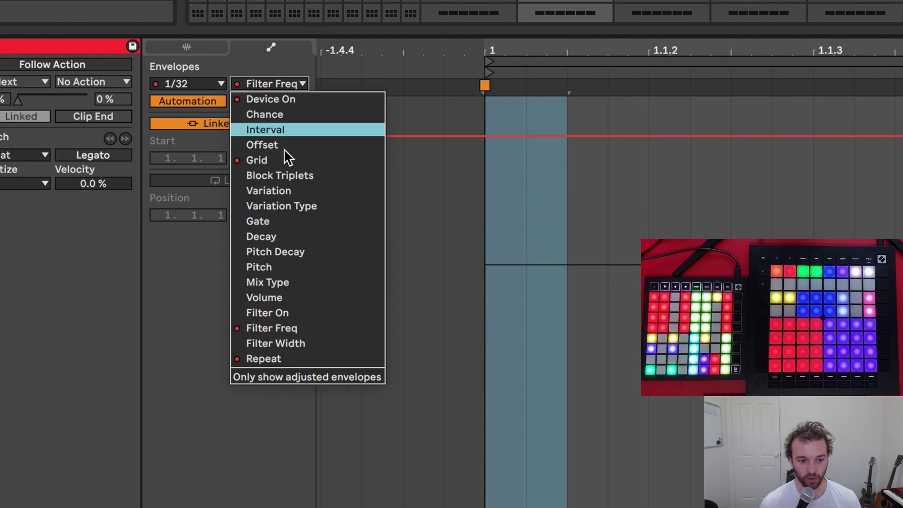
click(306, 356)
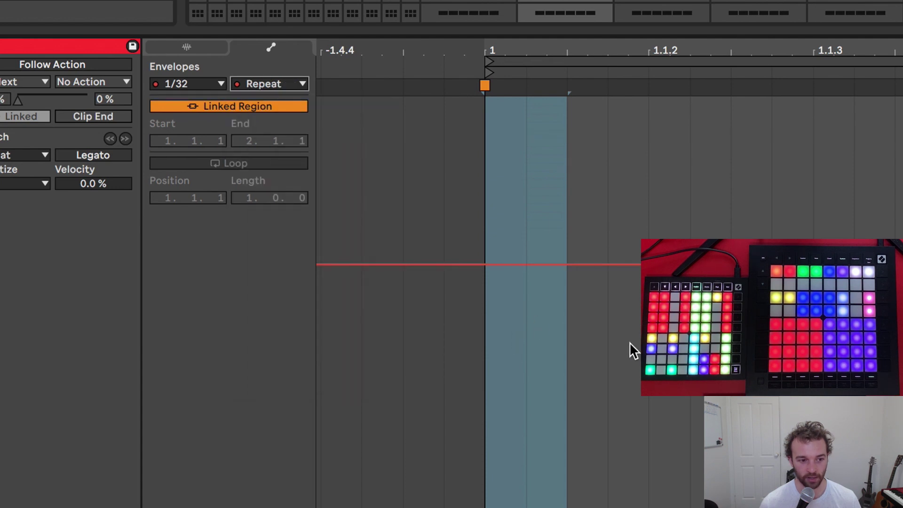
click(547, 205)
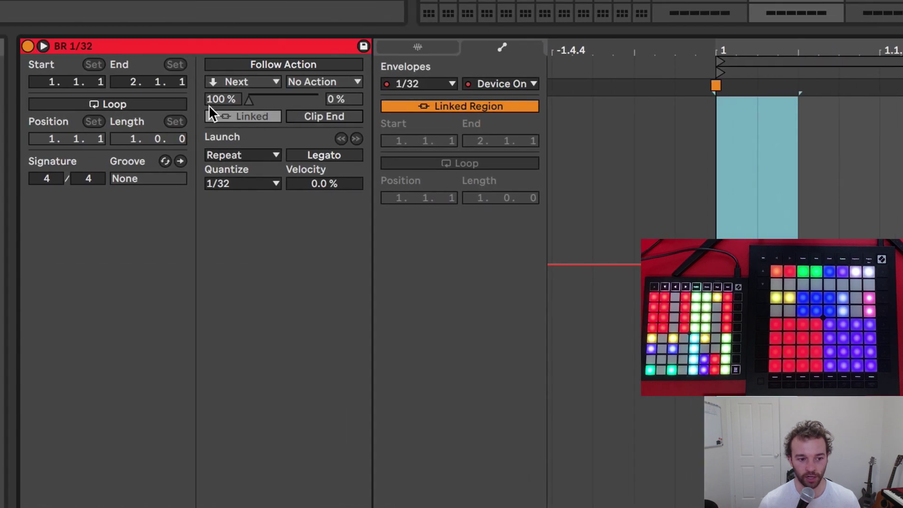
Step: Review the BR 1/32 clip's launch mode and Quantize choices, keeping Repeat and 1/32
click(42, 47)
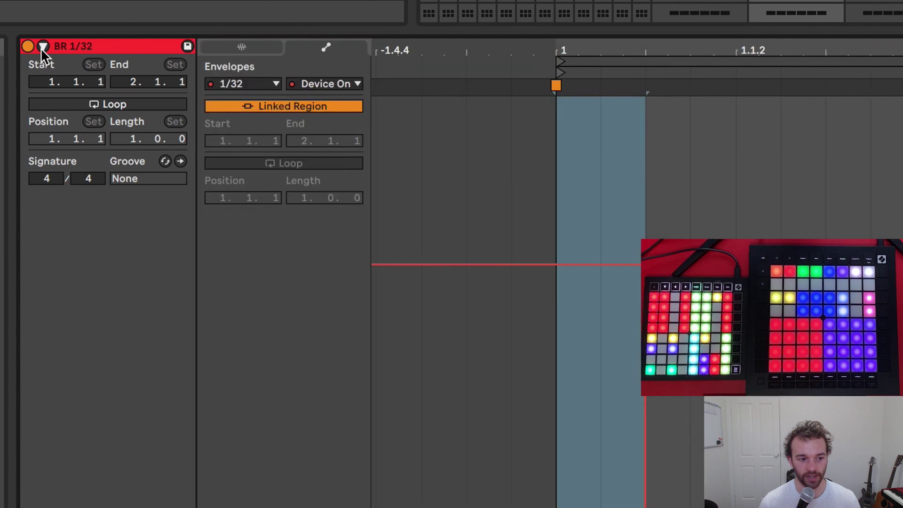
click(42, 47)
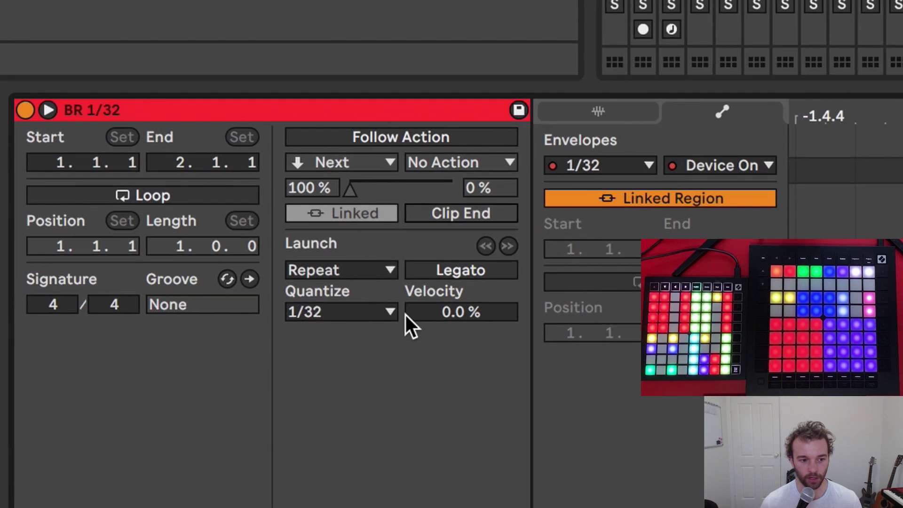
click(377, 270)
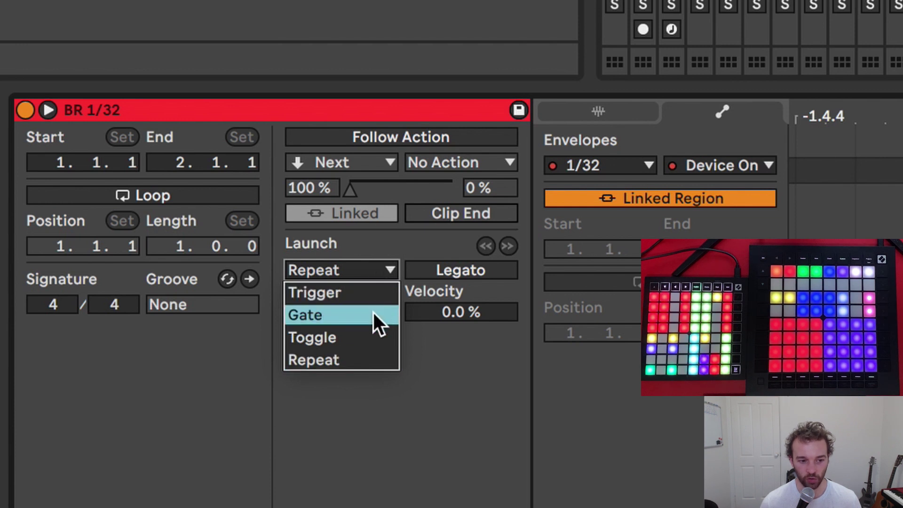
click(369, 360)
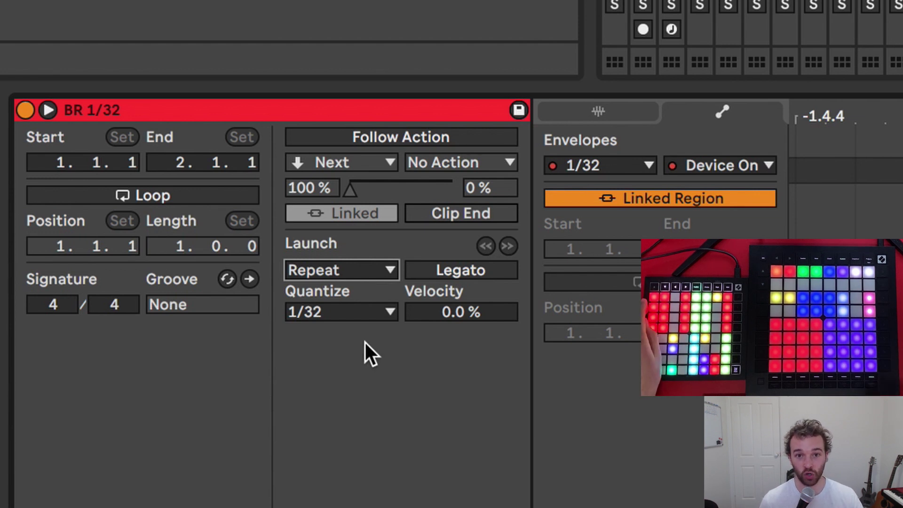
click(359, 311)
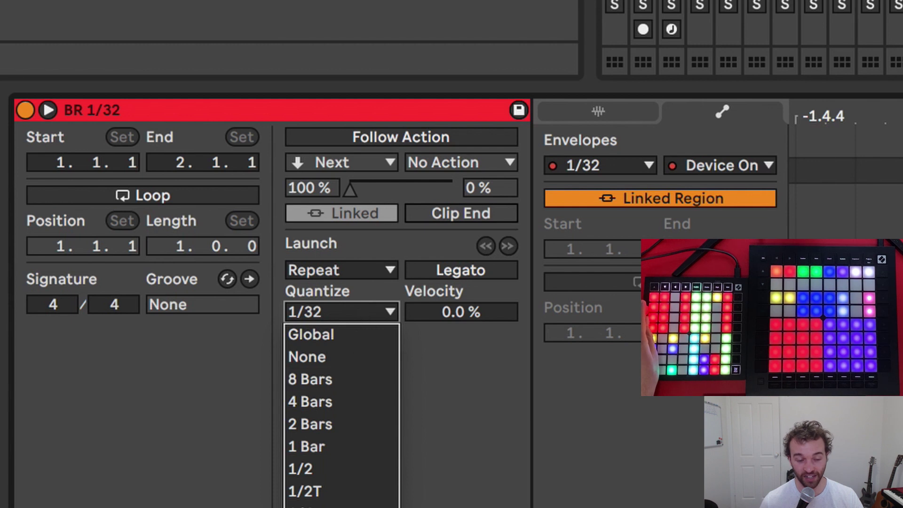
key(Escape)
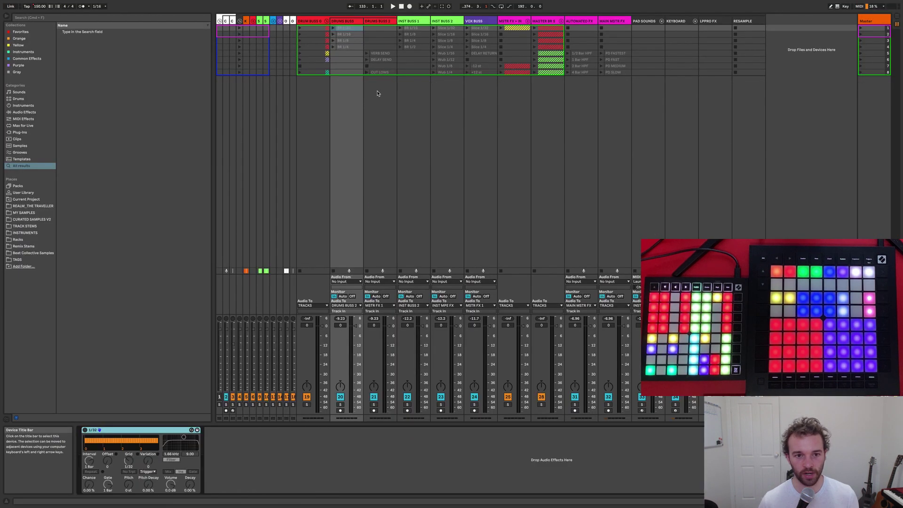
Step: Unfold the second DRUMS track in Arrangement View, select the DRUMS group, then return to Session View and start playback
key(Tab)
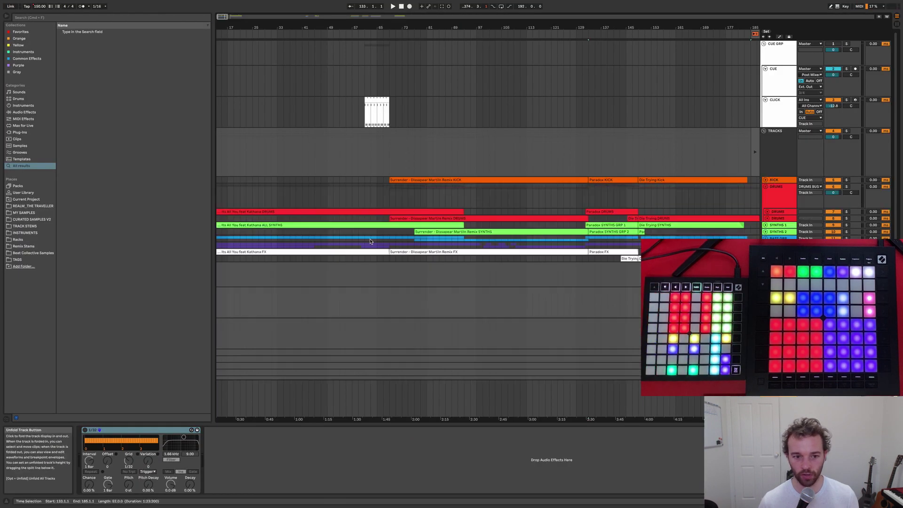
scroll(369, 241, left, 3)
click(767, 218)
click(773, 199)
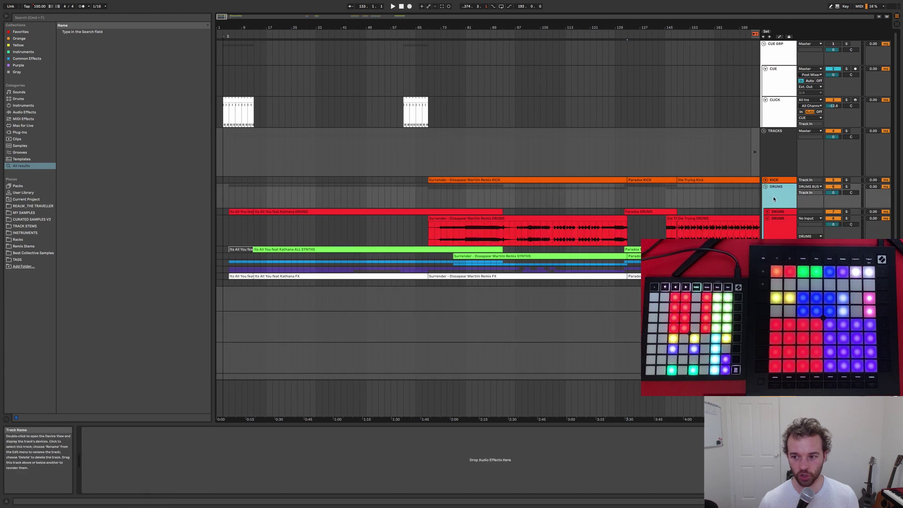
key(Tab)
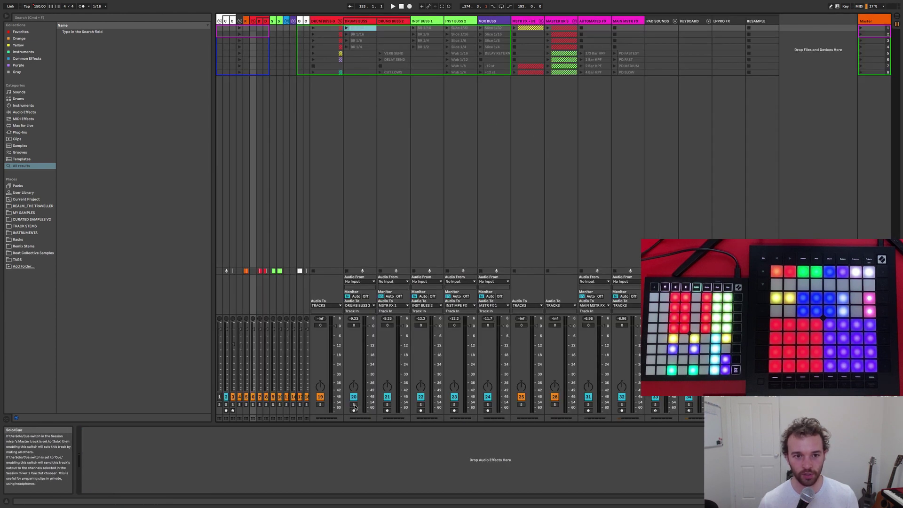
key(Tab)
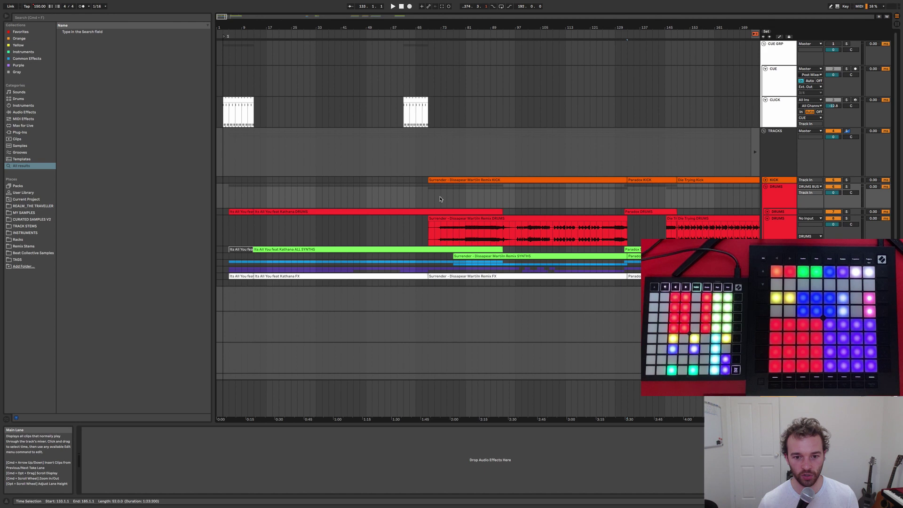
key(Tab)
key(space)
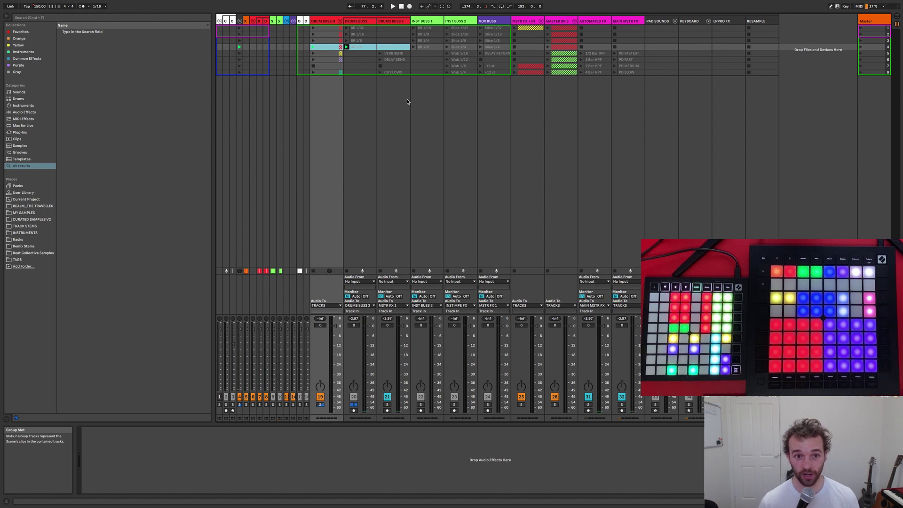
Step: Open the BR 1/32 clip on DRUMS BUSS and highlight the opening On stretch of its Device On envelope
click(358, 27)
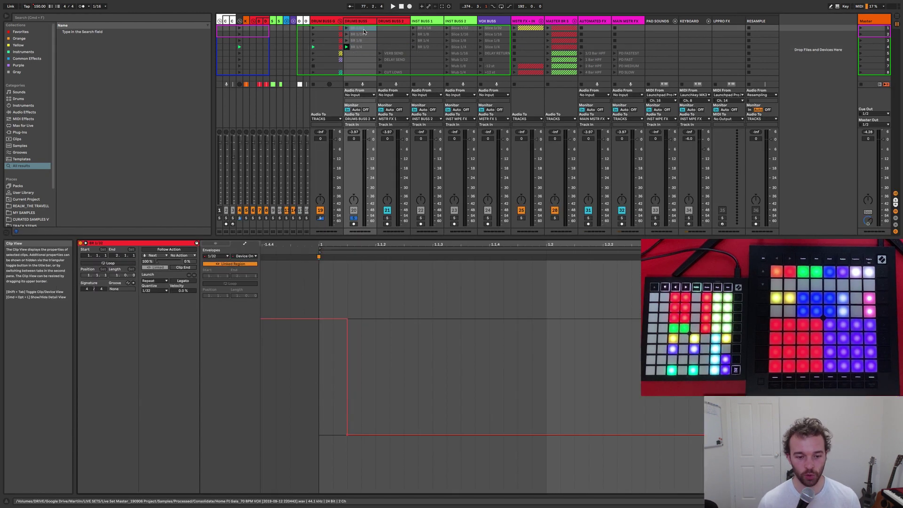
drag(325, 424, 326, 237)
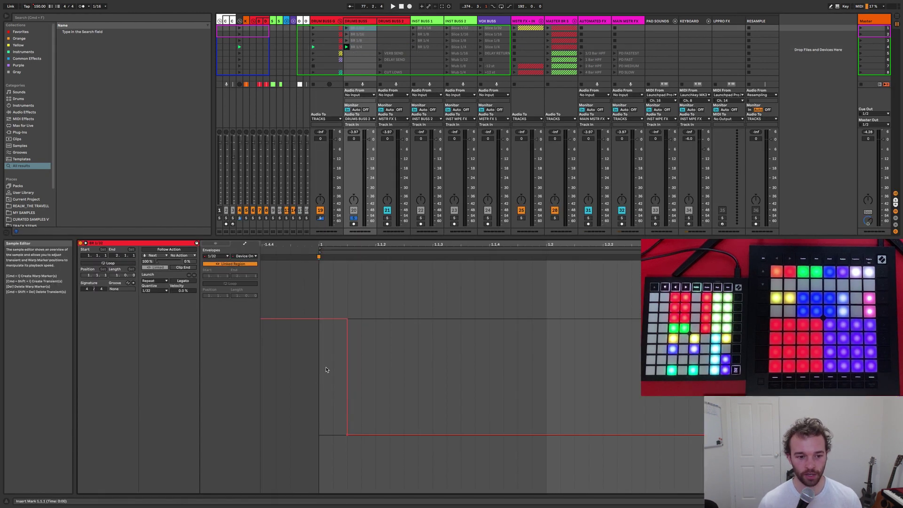
drag(324, 372, 350, 369)
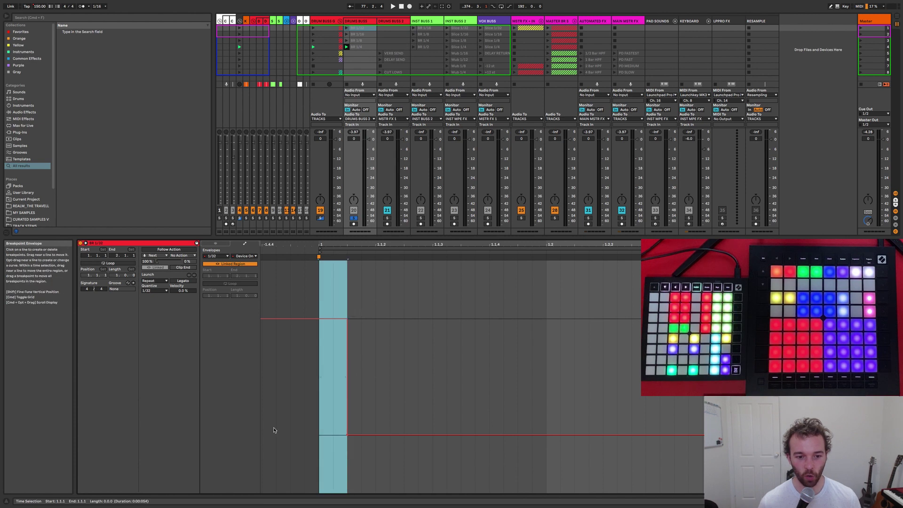
key(shift+Tab)
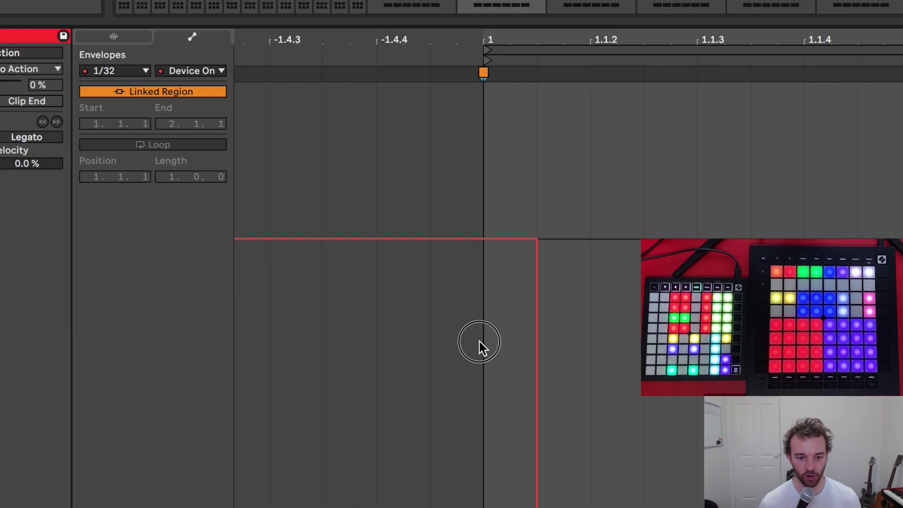
drag(479, 346, 529, 335)
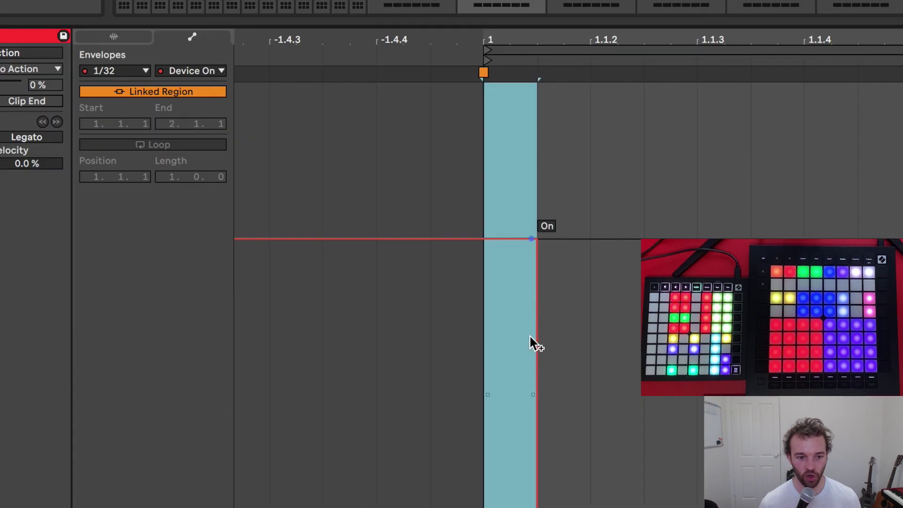
click(393, 373)
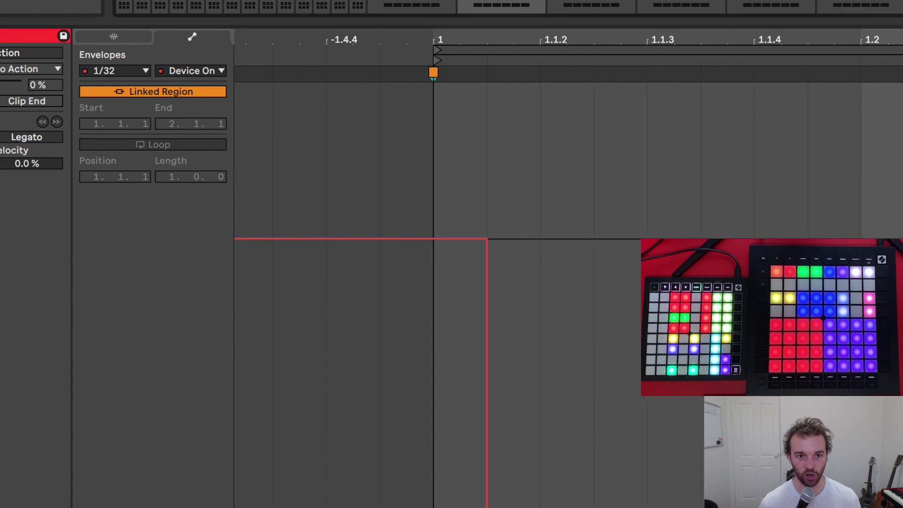
Step: Compare the DRUM BUSS G group folded and unfolded, leaving it folded
scroll(393, 372, up, 5)
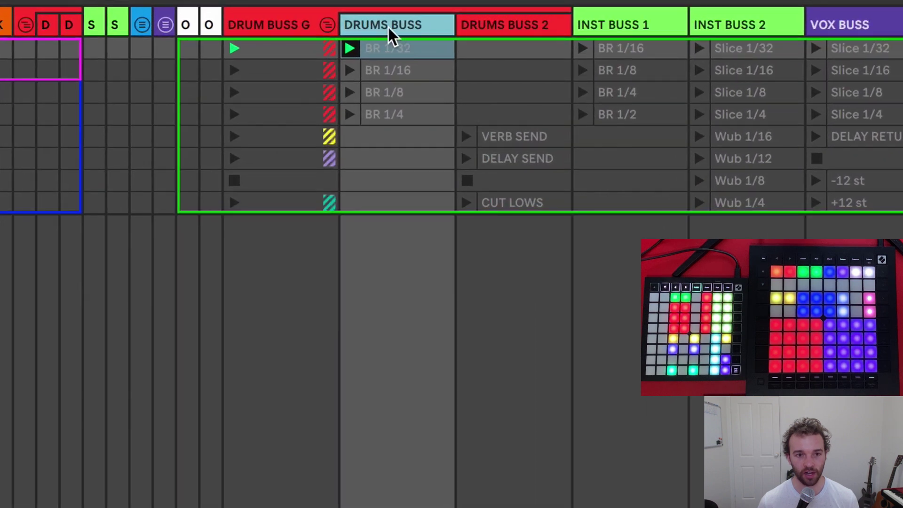
click(328, 25)
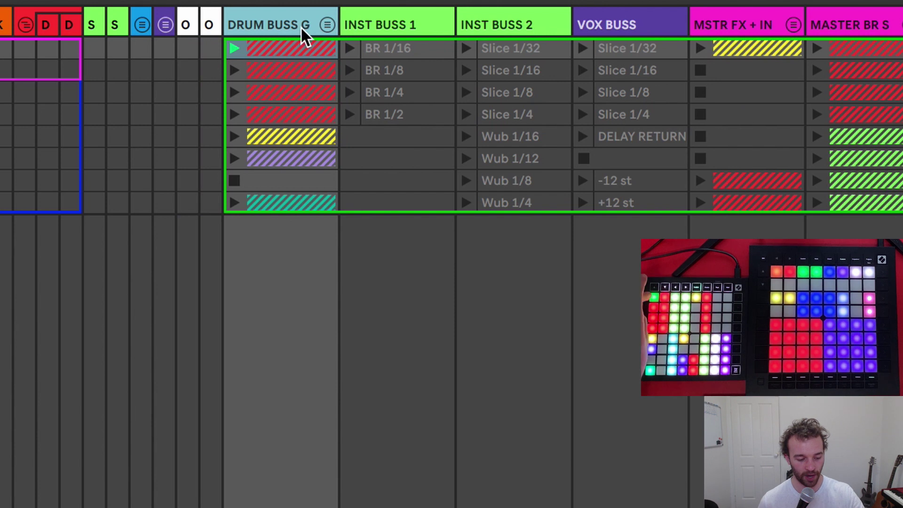
click(325, 26)
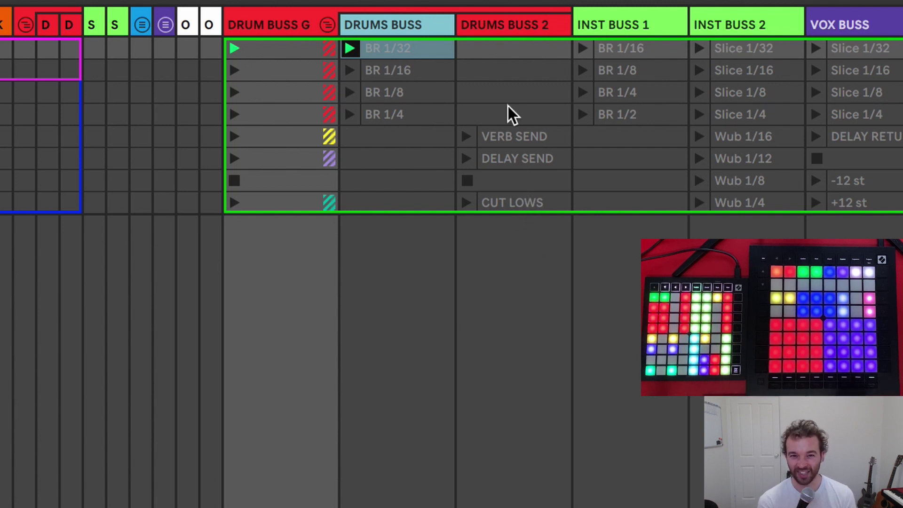
click(323, 28)
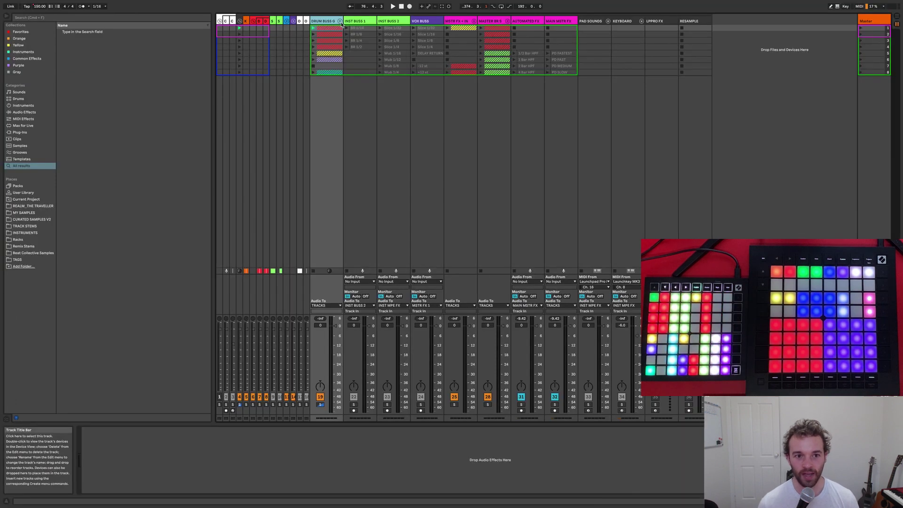
Step: Inspect the effect devices on INST BUSS 1, INST BUSS 2 and VOX BUSS in turn
click(358, 63)
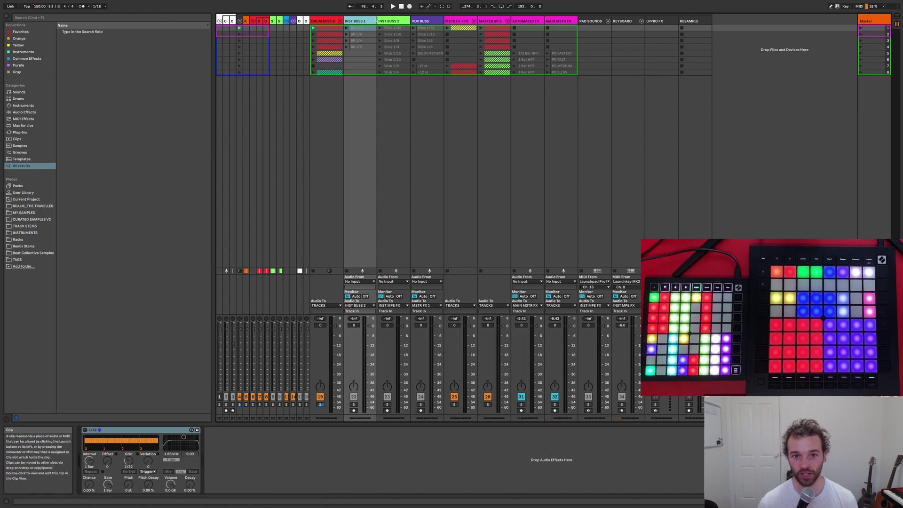
click(391, 21)
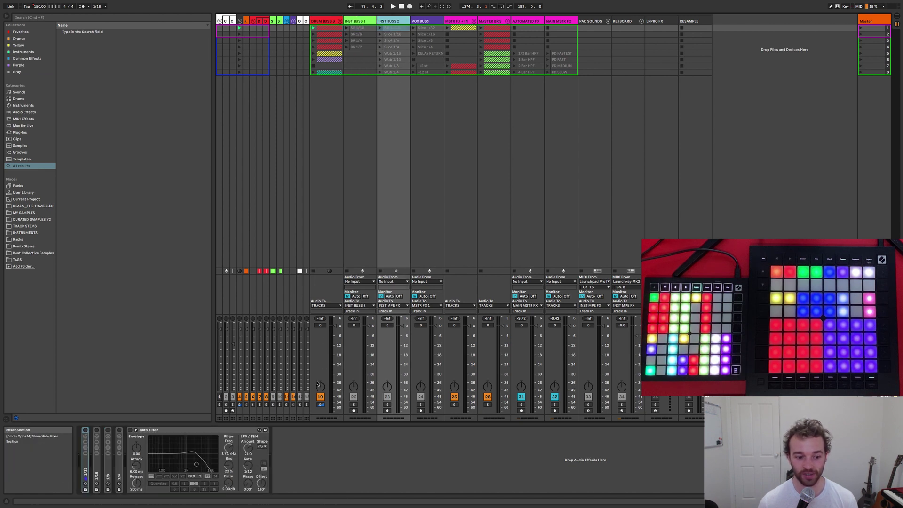
click(392, 66)
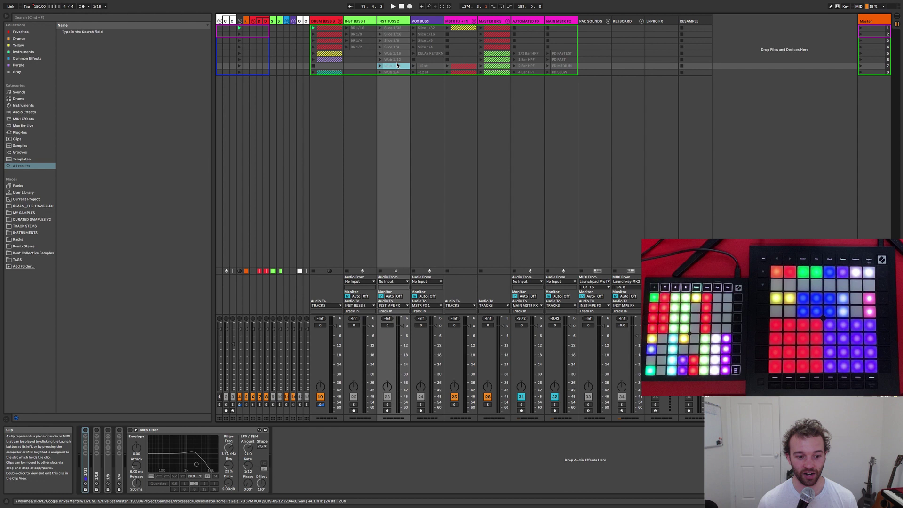
click(432, 22)
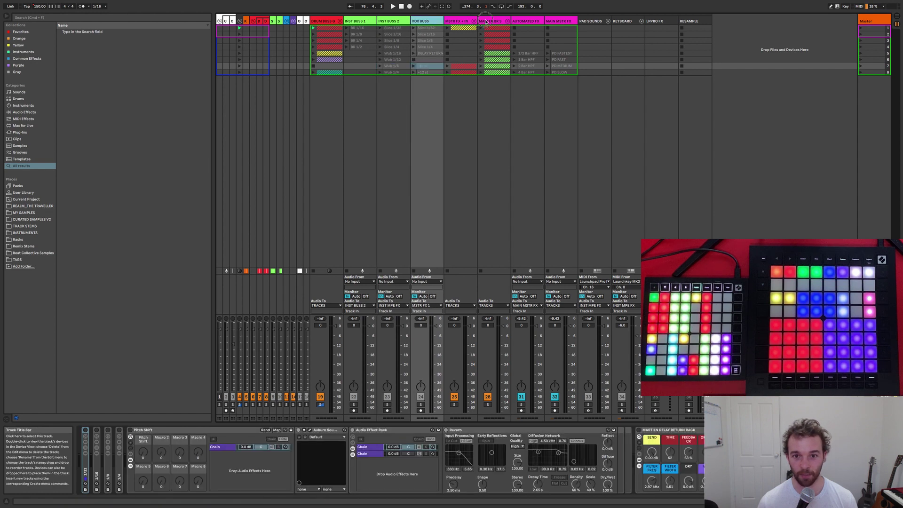
Step: Unfold the MASTER BR S group to view its tracks, recheck VOX BUSS, then fold the group again
click(499, 22)
click(507, 21)
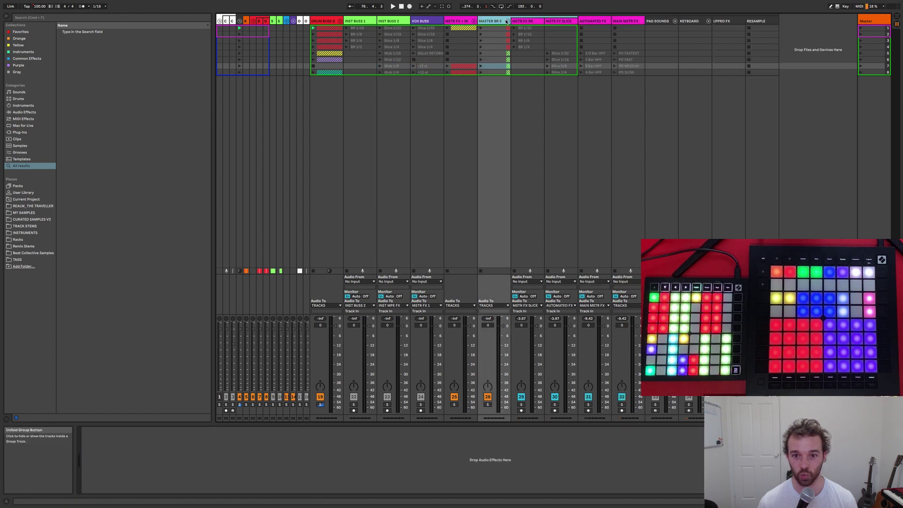
click(441, 24)
key(Down)
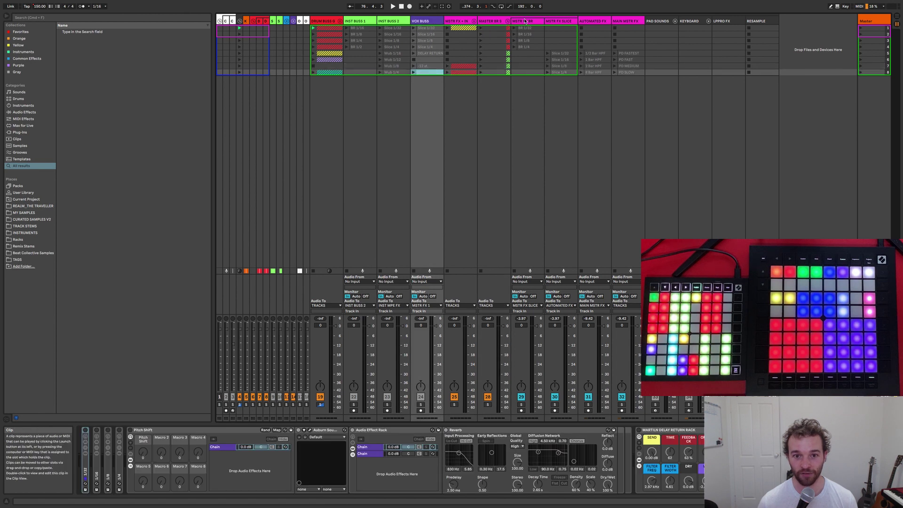
click(508, 22)
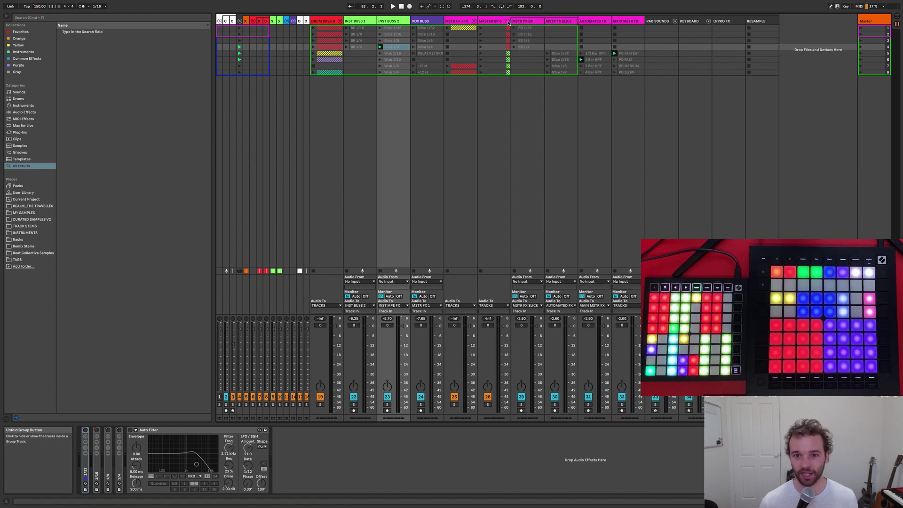
Step: Inspect the devices on AUTOMATED FX, then select MAIN MSTR FX and expand its Audio Effect Racks to view the macros
click(543, 79)
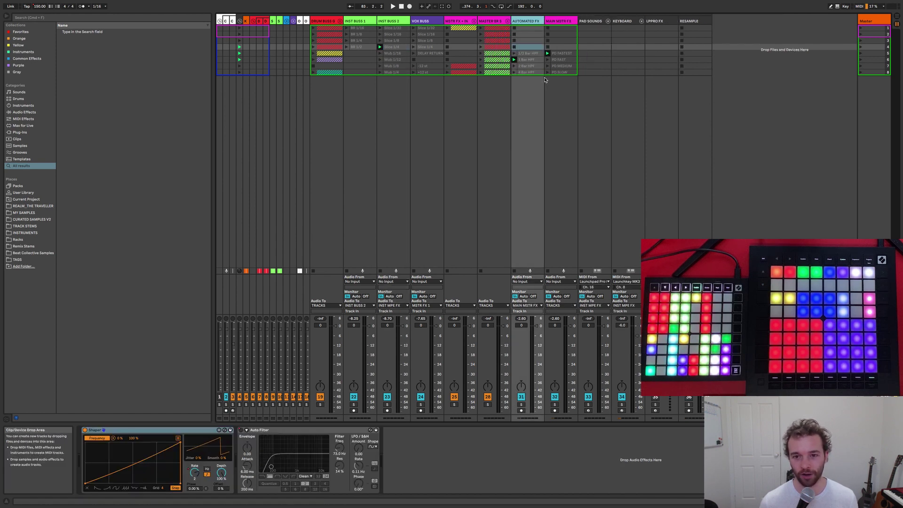
click(554, 20)
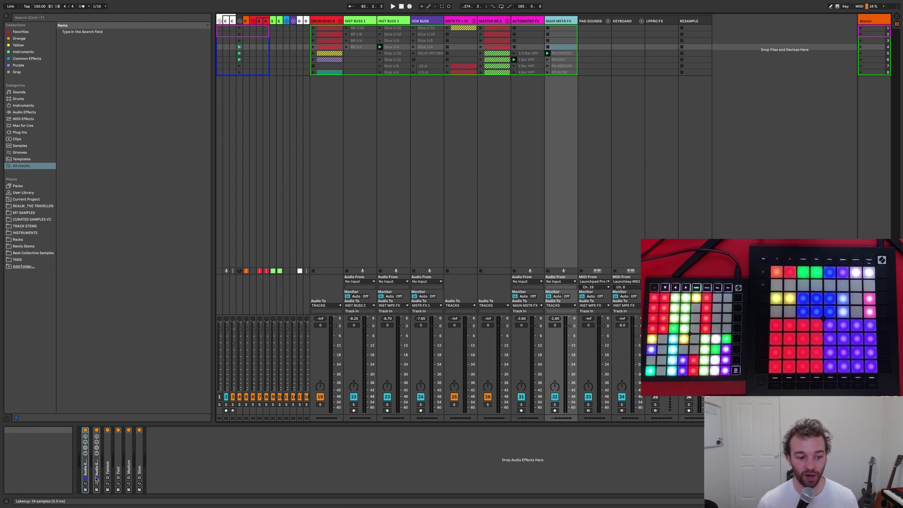
double_click(85, 469)
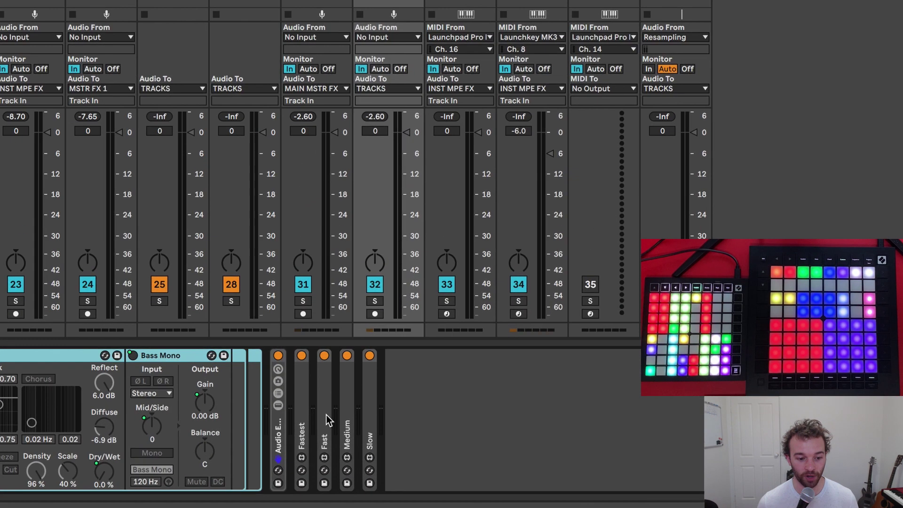
double_click(281, 428)
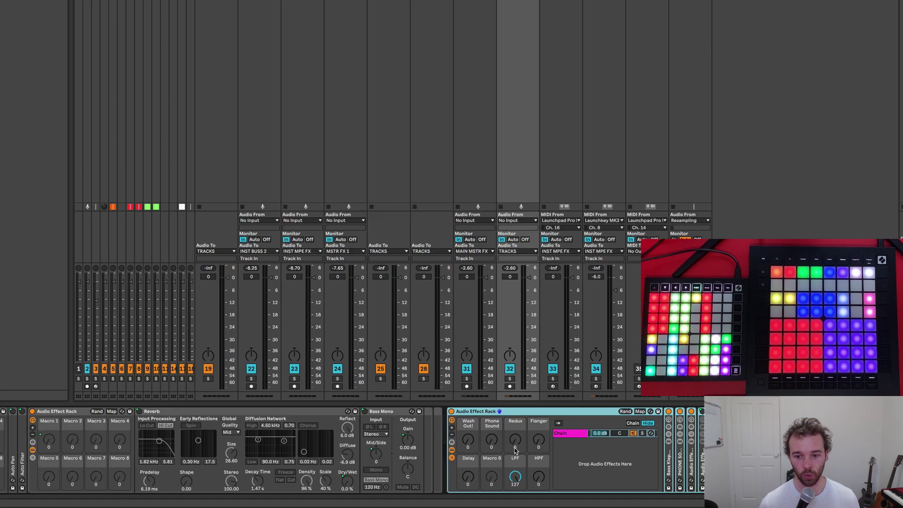
Step: Enter MIDI mapping mode and widen the mapping list's Channel column to read it, then narrow the column again
key(super+m)
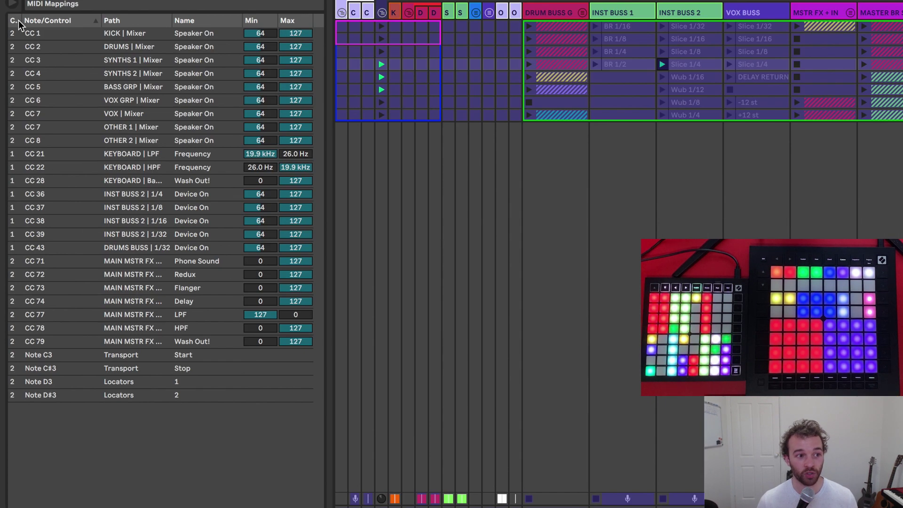
drag(22, 21, 71, 26)
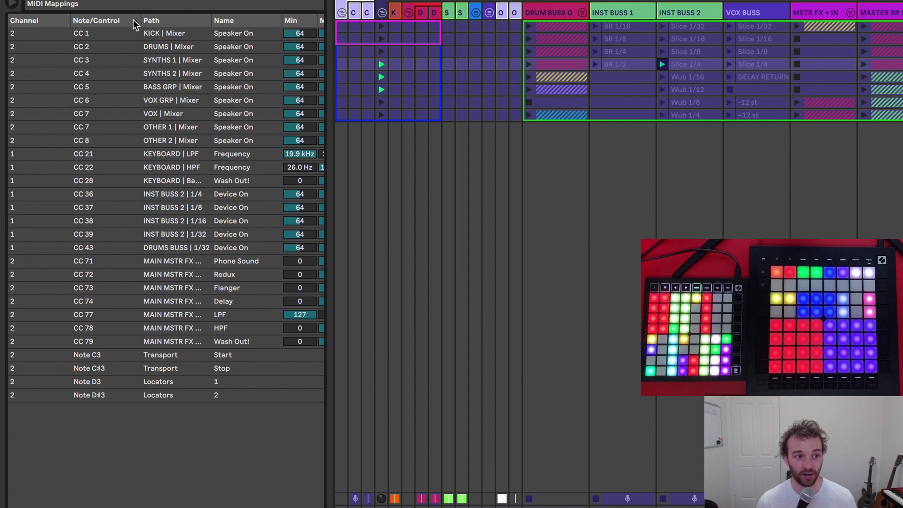
drag(71, 20, 37, 21)
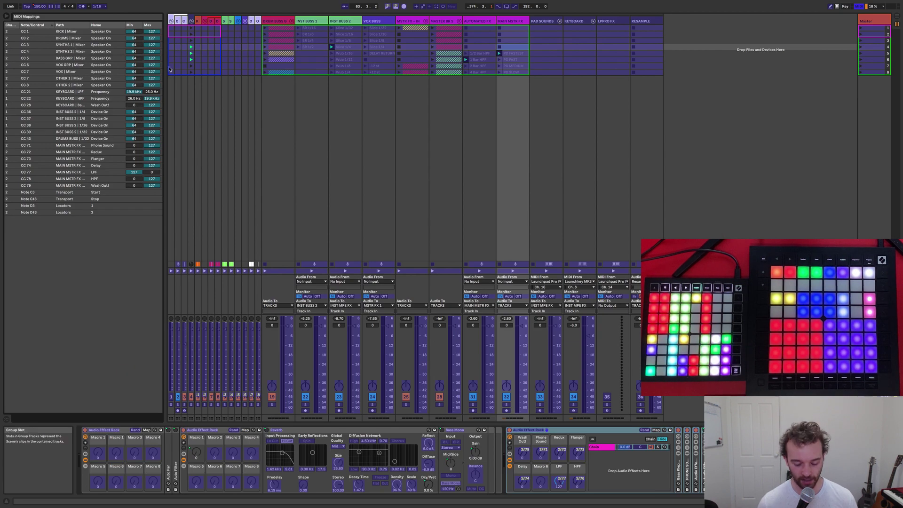
Step: Leave MIDI mapping mode and look over the song arrangement before returning to Session View
key(super+m)
key(Tab)
scroll(514, 63, down, 2)
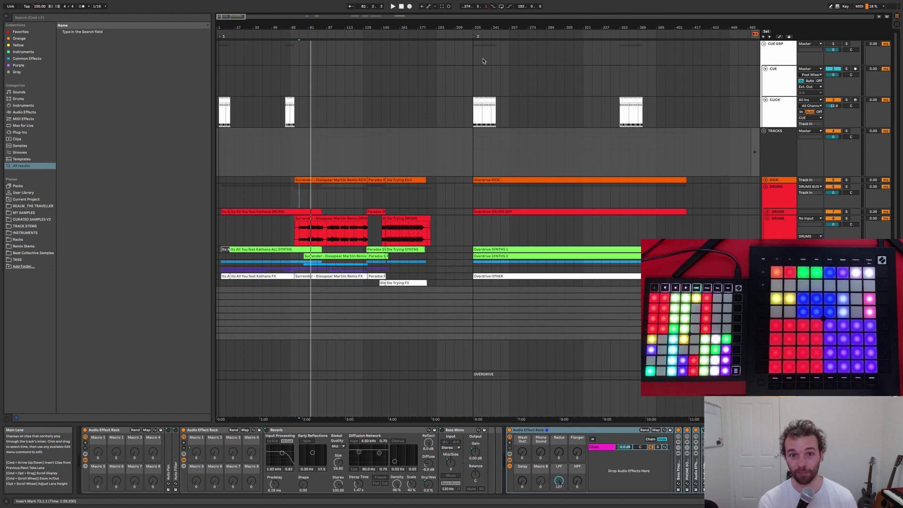
key(Tab)
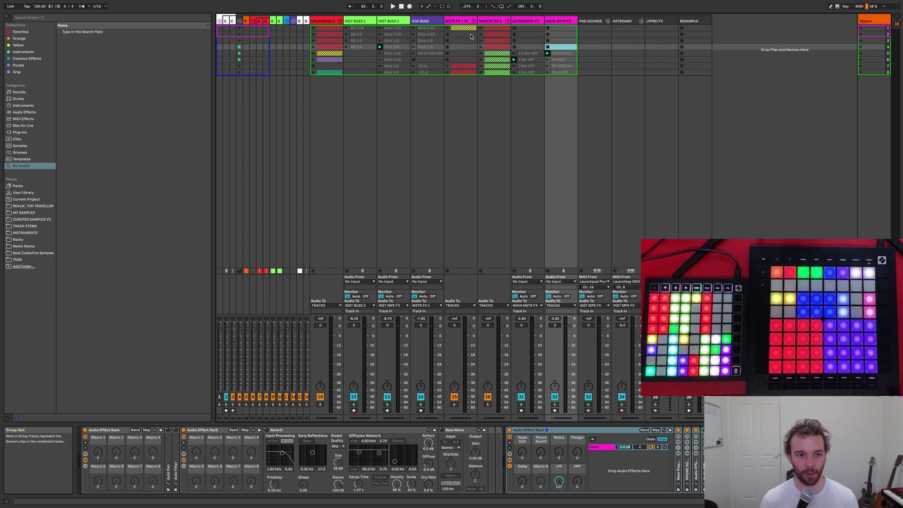
Step: Select the stem tracks from KICK to OTHER 2, widen them together, and switch their track activators back on
click(246, 21)
shift+click(306, 21)
drag(309, 21, 337, 19)
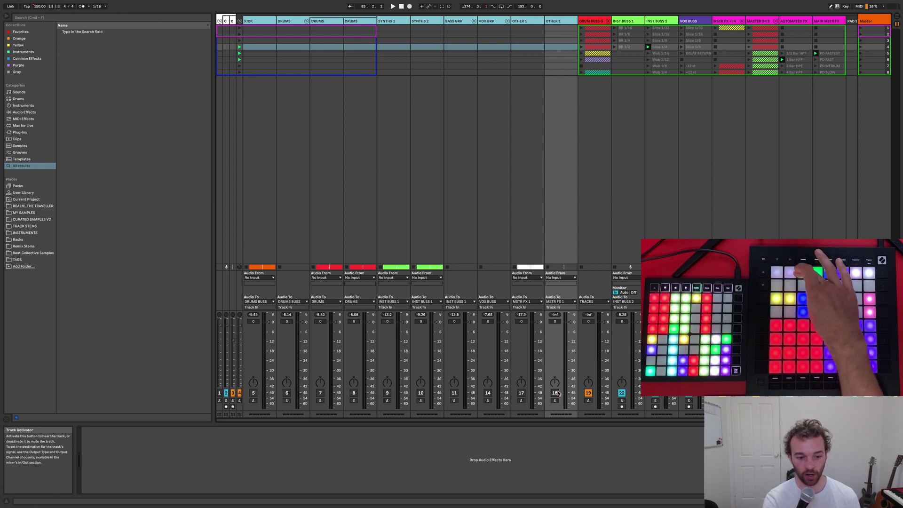
click(556, 393)
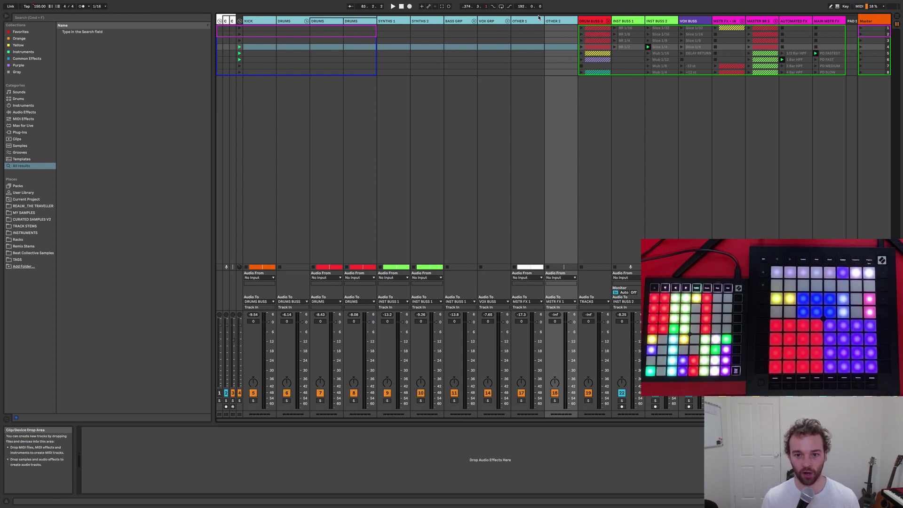
click(537, 31)
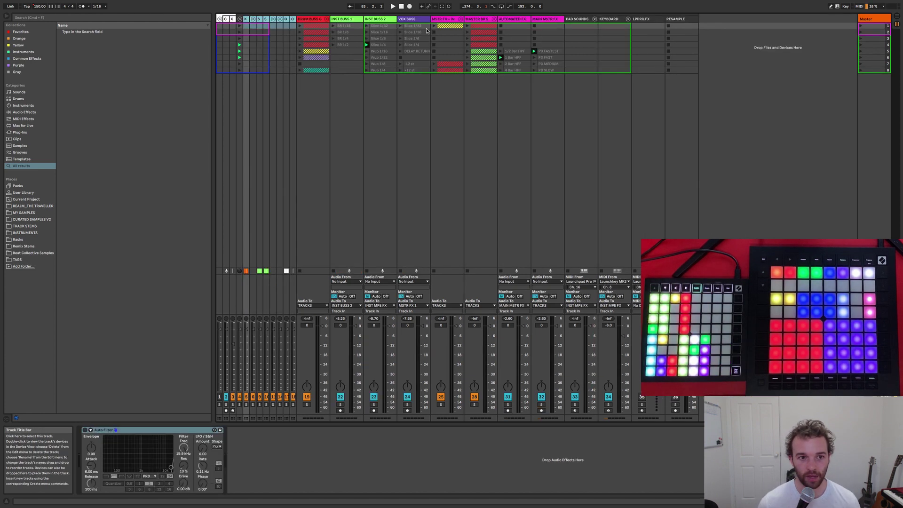
Step: Unfold the MSTR FX + IN group and inspect the effect devices on INST MPE FX
click(454, 19)
click(461, 19)
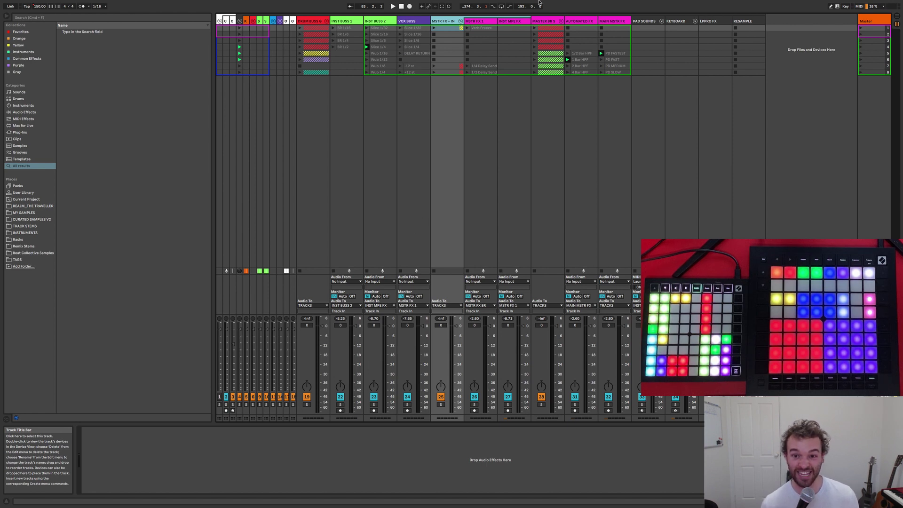
click(523, 24)
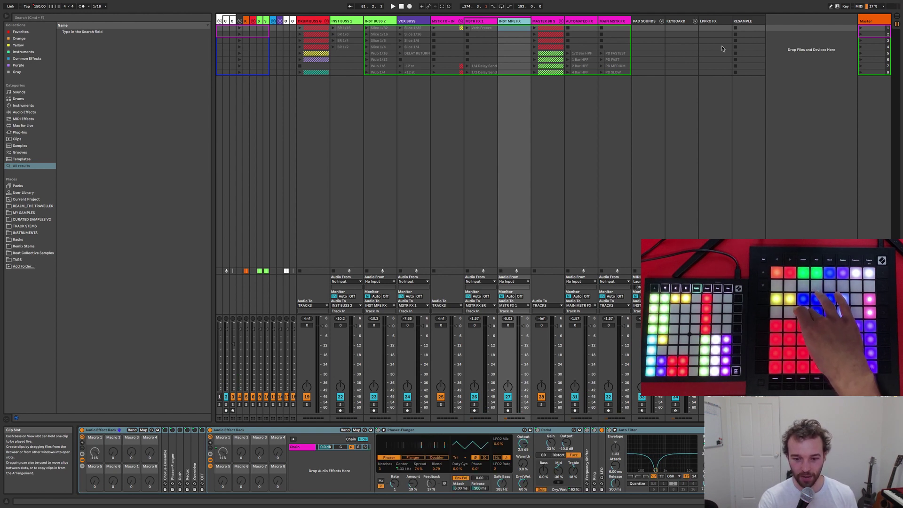
Step: Inspect the MPE Control, MIDI Effect Rack and Expression Control on LPPRO FX, then select the Master track
click(715, 21)
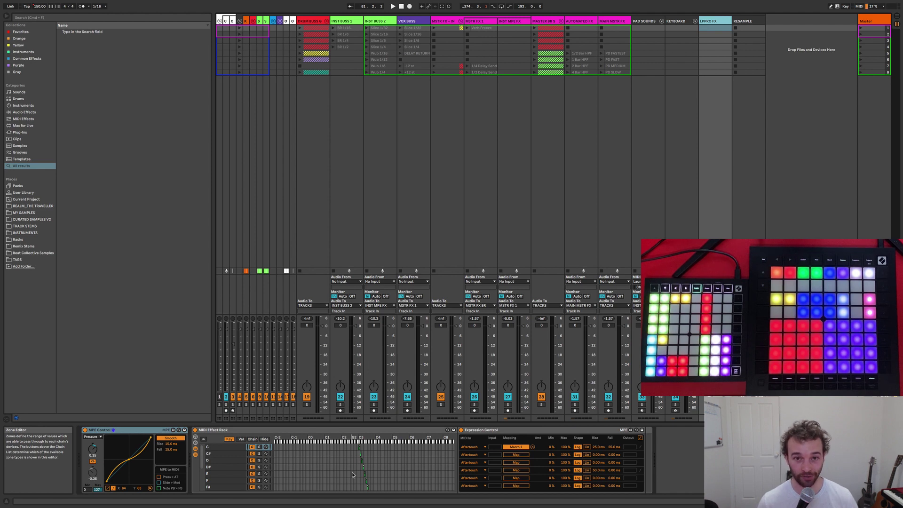
click(874, 21)
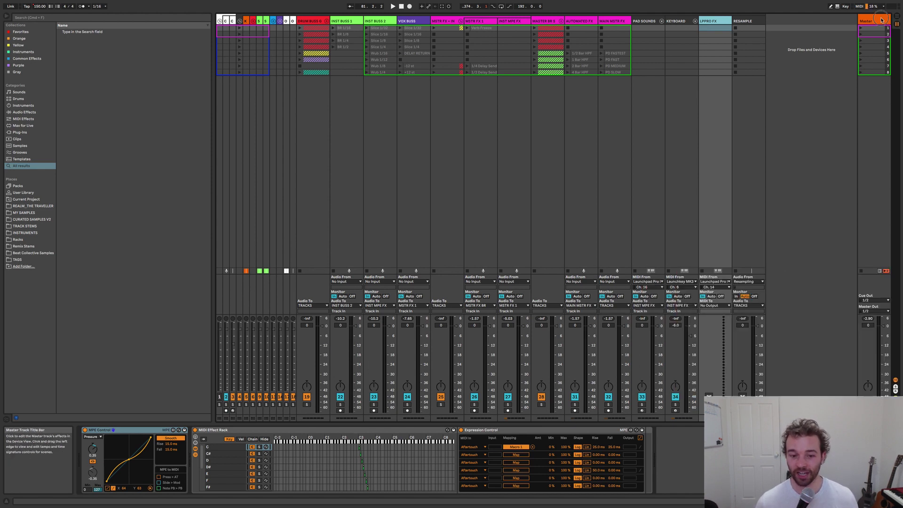